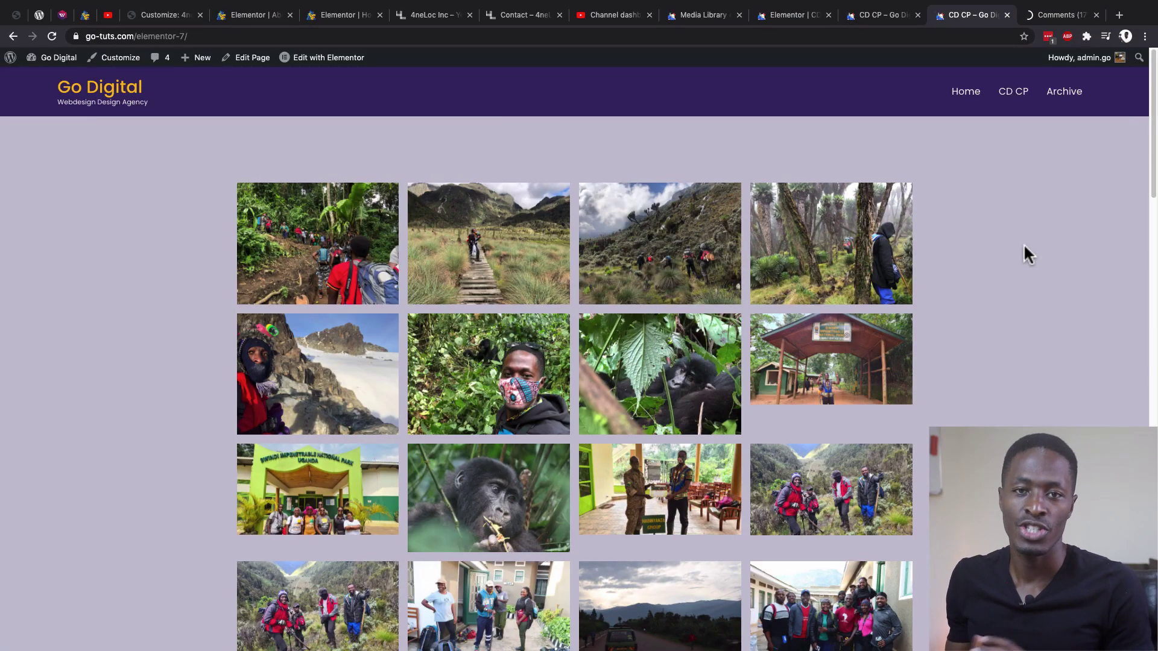
Step: Open the first gallery photo in the lightbox and download the image through its share options
{"action": "left_click", "coordinate": [318, 244]}
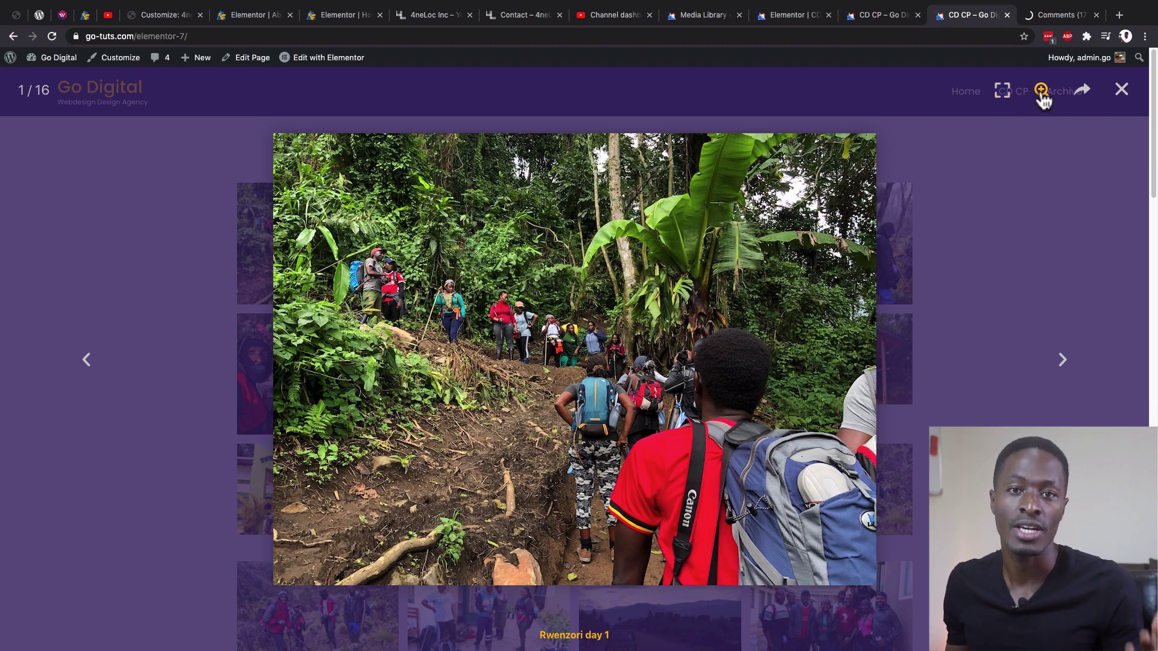
{"action": "left_click", "coordinate": [1084, 96]}
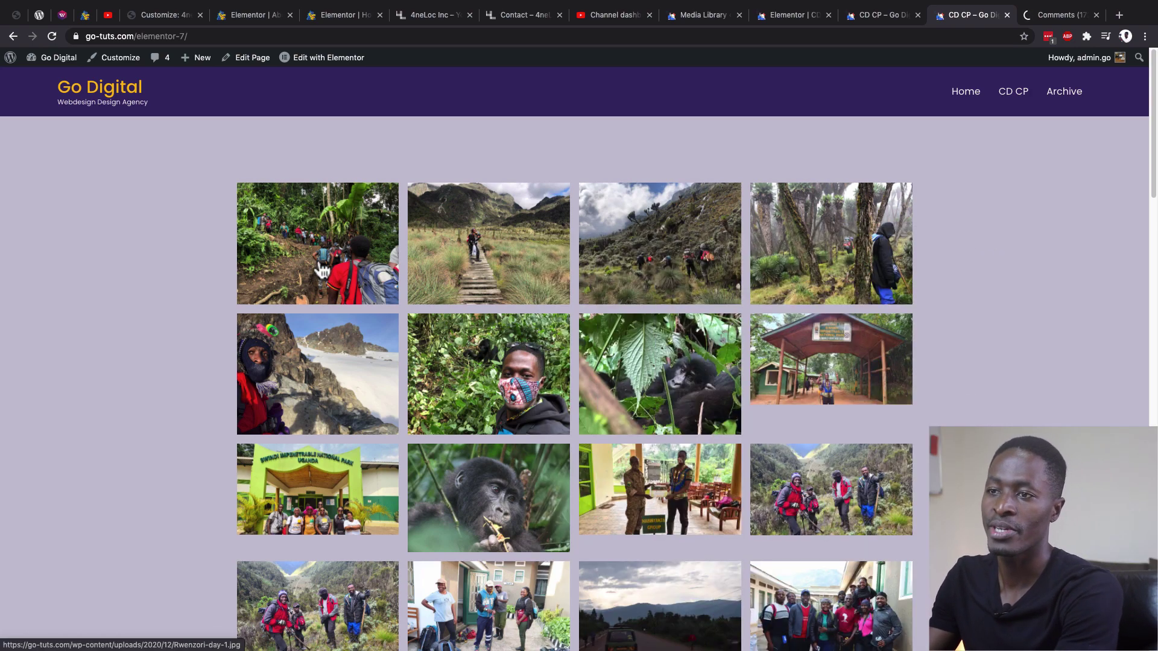
{"action": "left_click", "coordinate": [320, 261]}
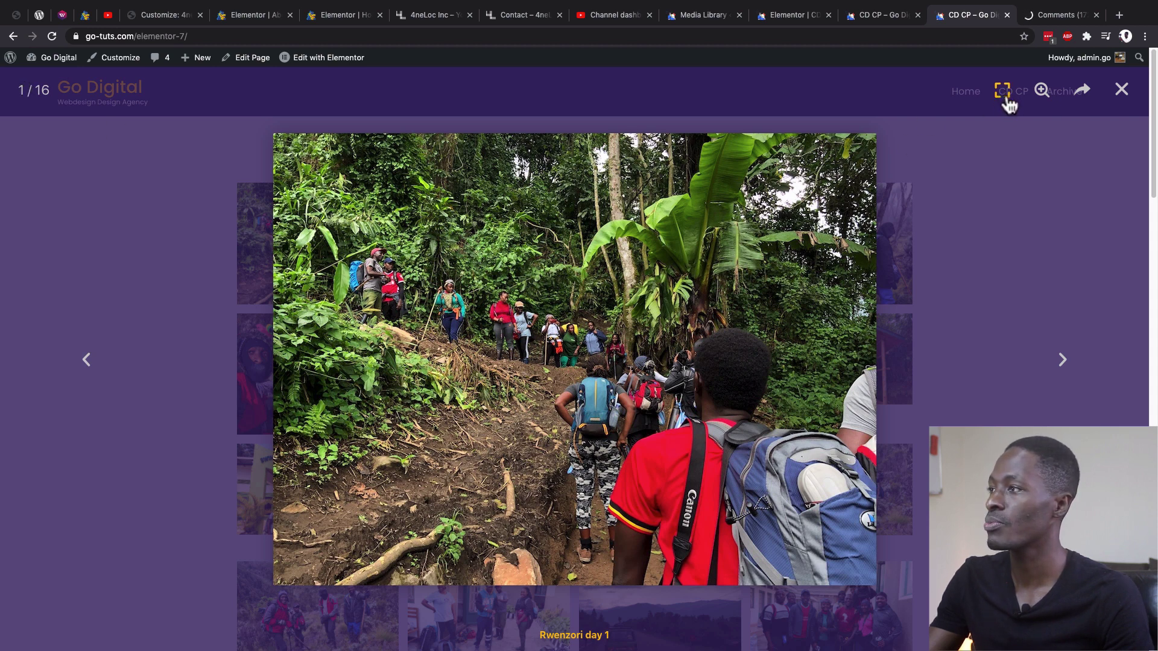
{"action": "left_click", "coordinate": [1081, 94]}
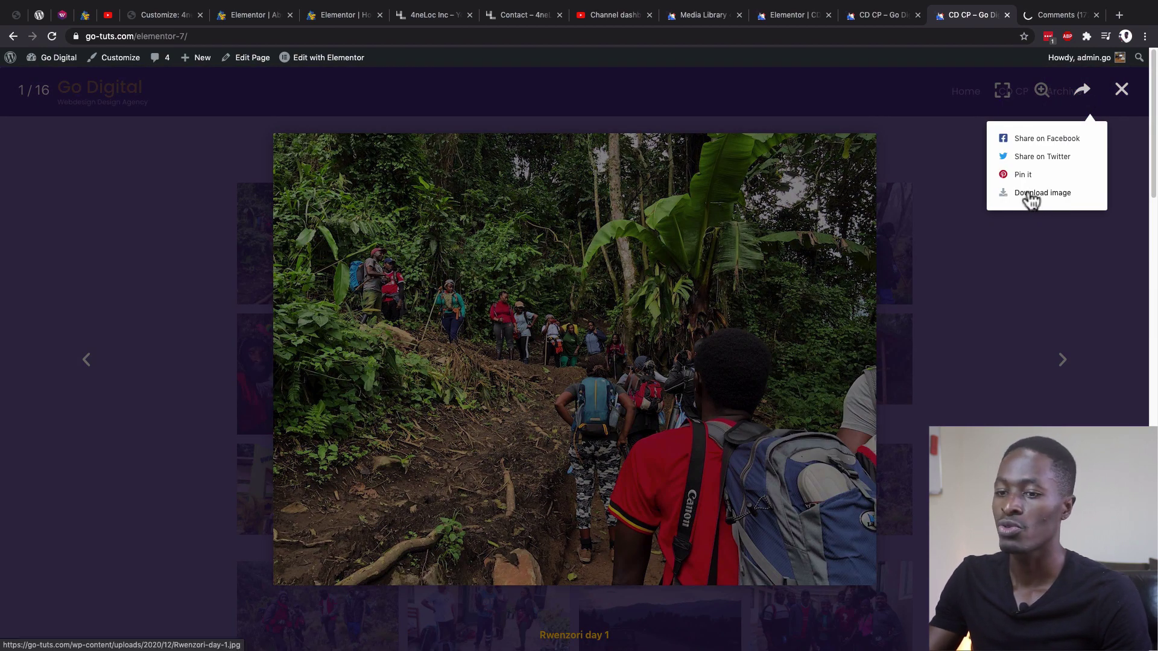
{"action": "left_click", "coordinate": [1028, 194]}
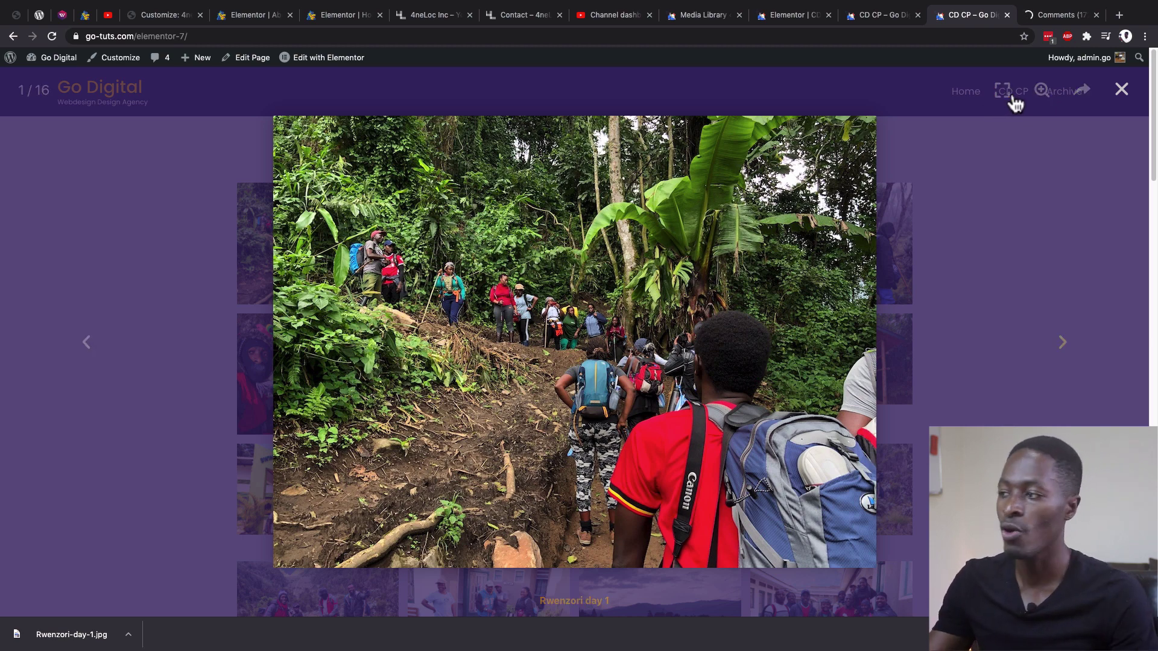
Step: Browse forward through the lightbox photos to the sixth image of the gallery
{"action": "left_click", "coordinate": [1062, 342]}
{"action": "left_click", "coordinate": [1062, 342]}
{"action": "left_click", "coordinate": [1063, 342]}
{"action": "left_click", "coordinate": [1064, 344]}
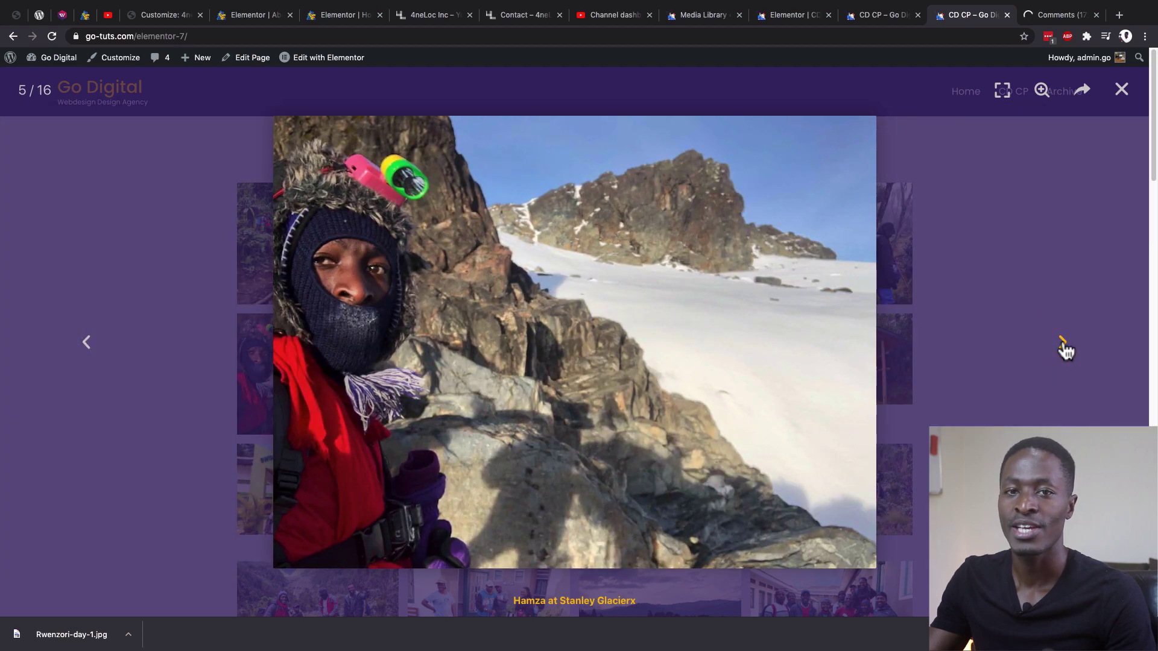
{"action": "left_click", "coordinate": [1063, 343]}
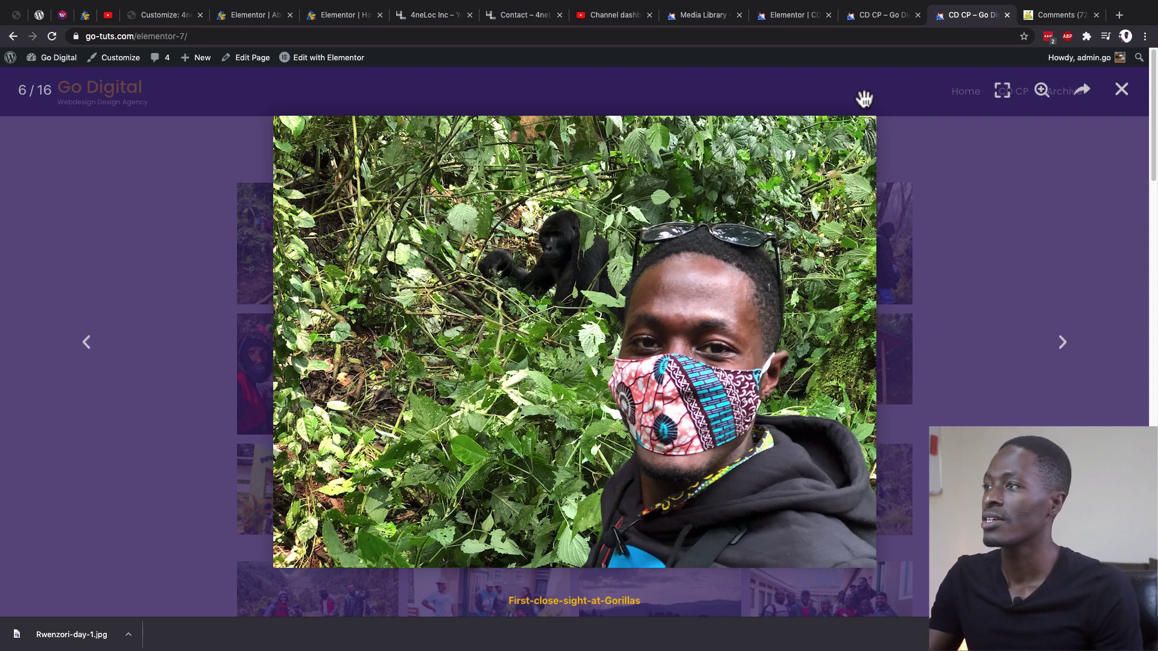
Step: In the Elementor editor, open the basic gallery's settings, try Link as None, and leave Link at Media File and Lightbox at Default
{"action": "key", "text": "ctrl+shift+Tab"}
{"action": "key", "text": "ctrl+shift+Tab"}
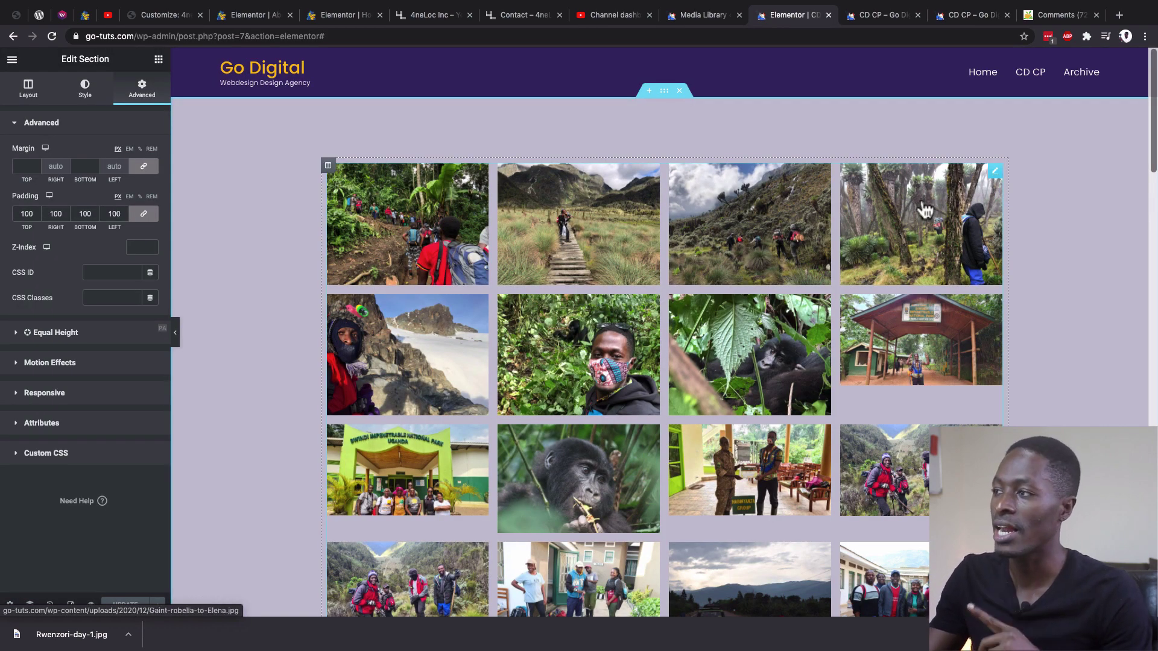
{"action": "left_click", "coordinate": [995, 173]}
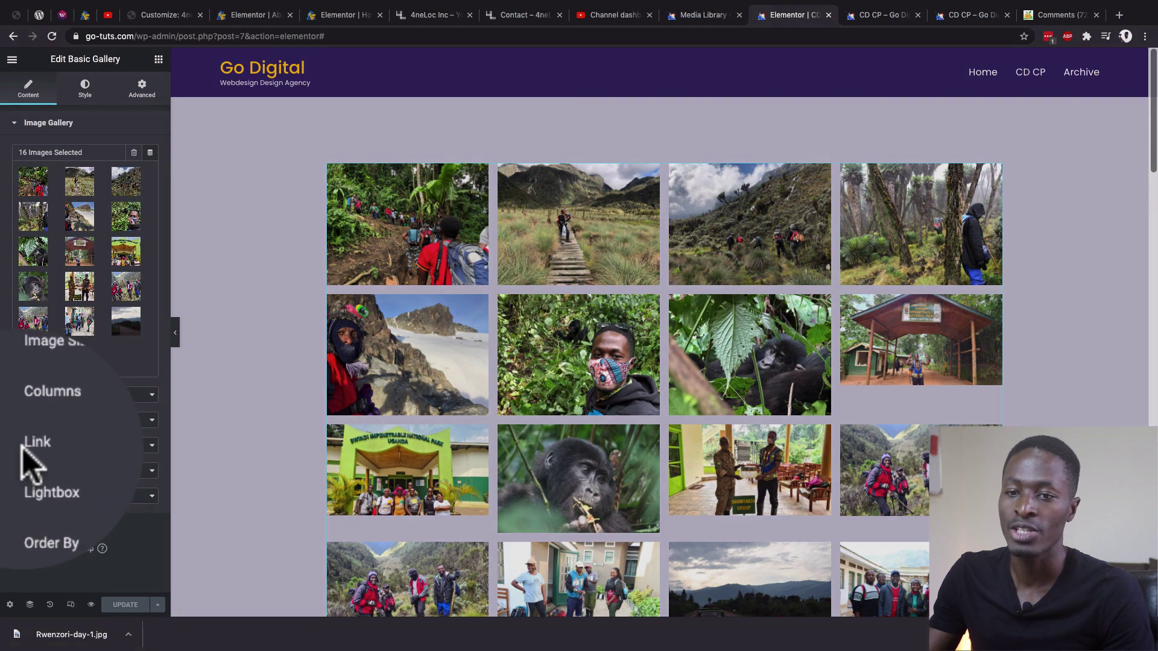
{"action": "left_click", "coordinate": [100, 447]}
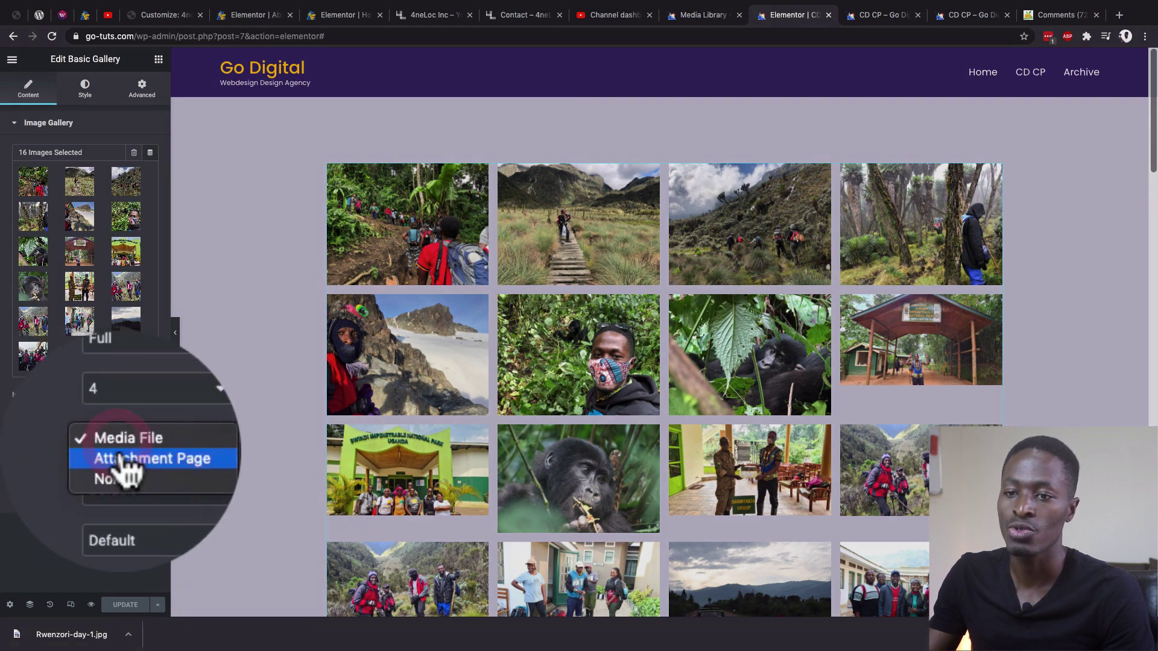
{"action": "left_click", "coordinate": [118, 467]}
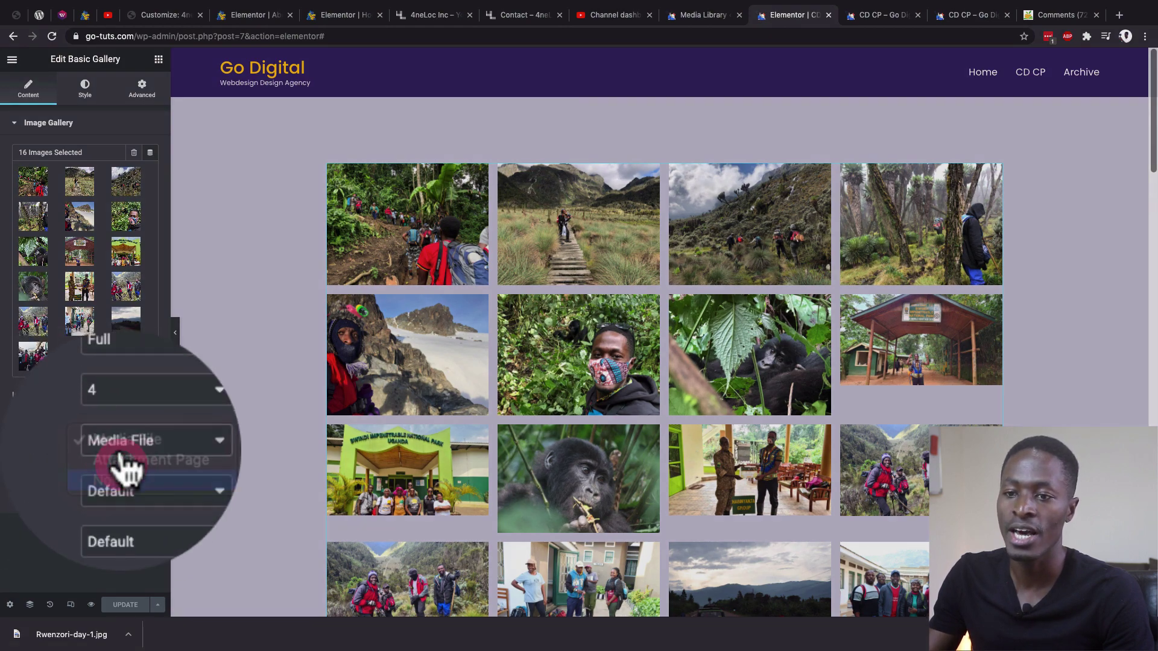
{"action": "left_click", "coordinate": [120, 459]}
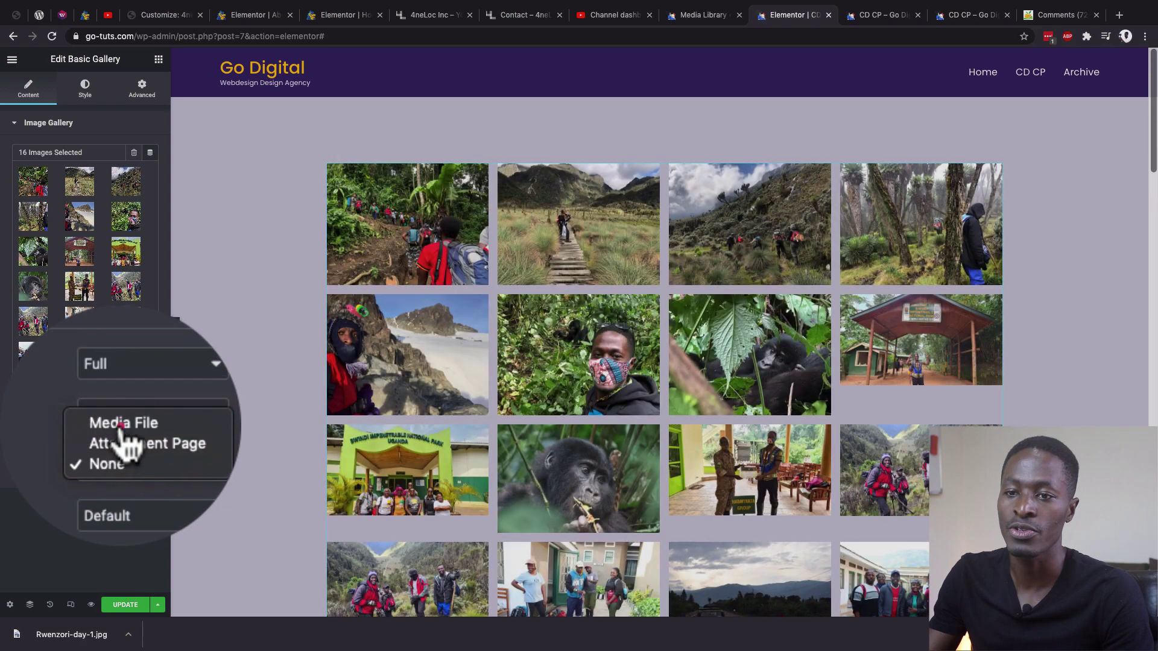
{"action": "left_click", "coordinate": [122, 439]}
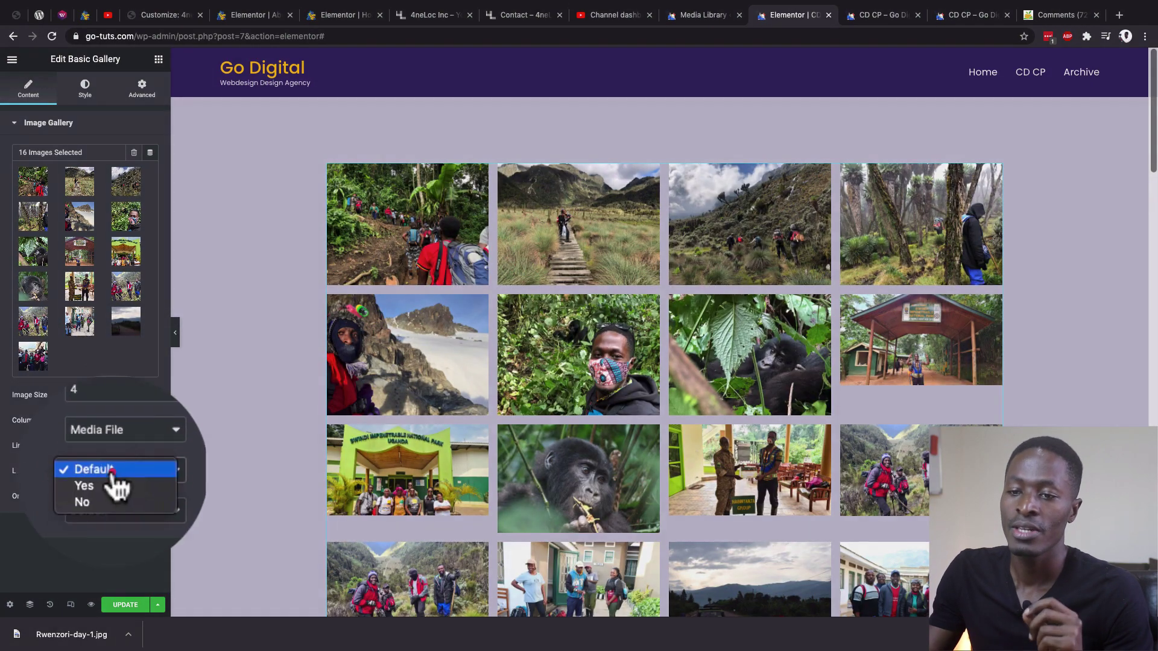
{"action": "left_click", "coordinate": [119, 473]}
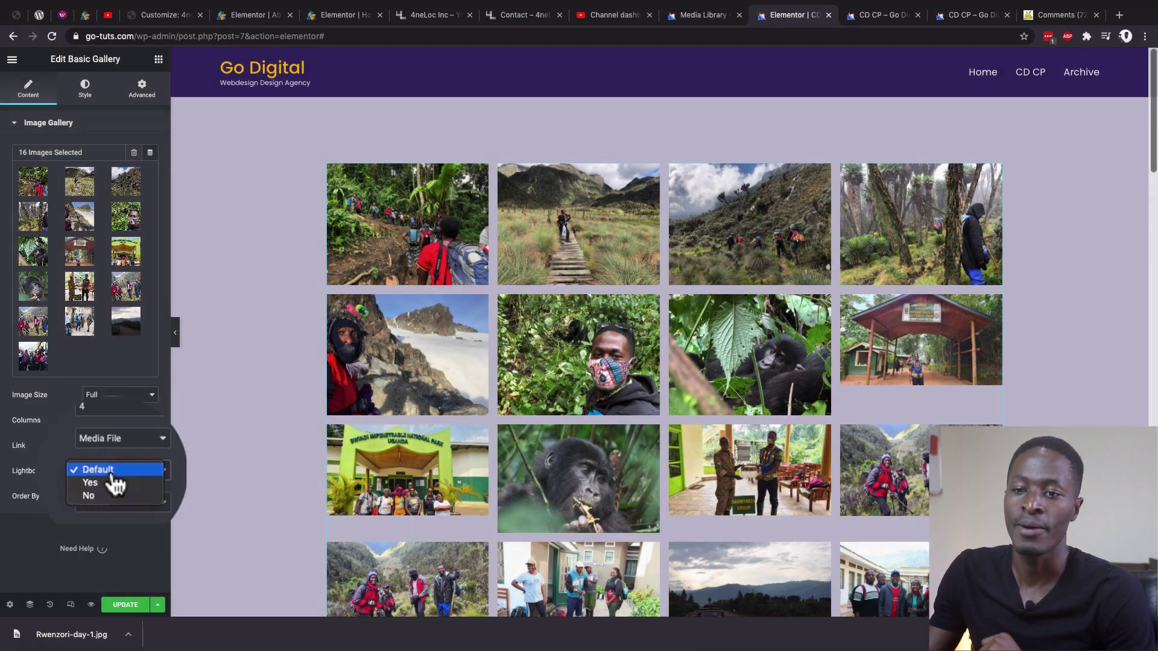
{"action": "left_click", "coordinate": [100, 472]}
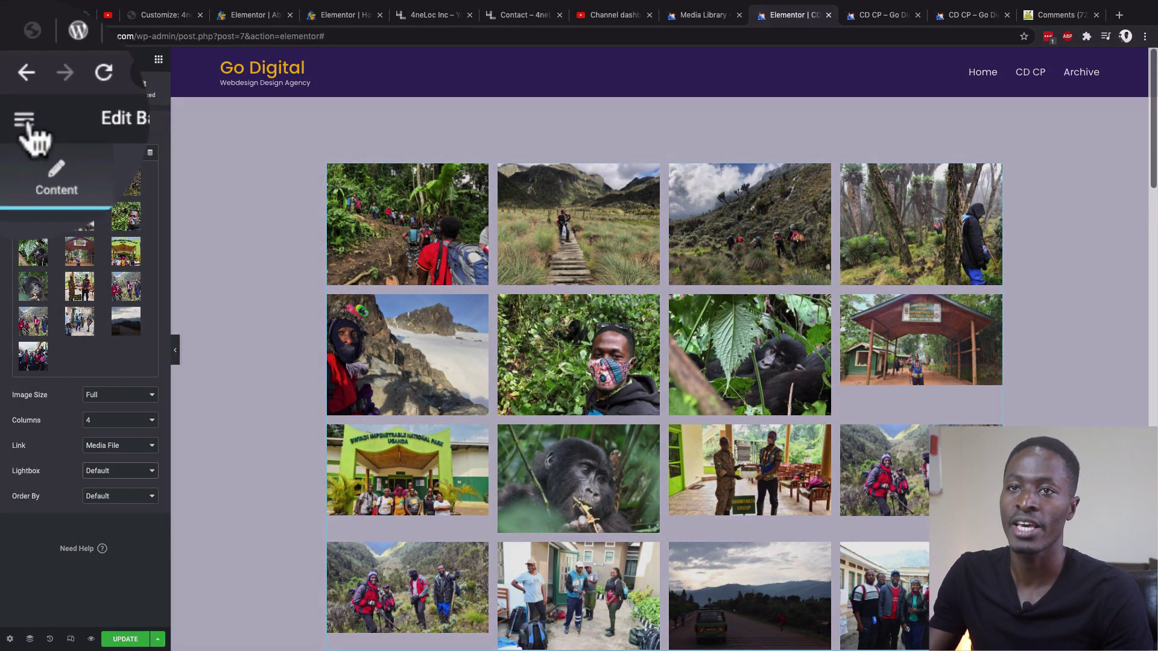
Step: Open the Lightbox section of the Site Settings
{"action": "left_click", "coordinate": [12, 58]}
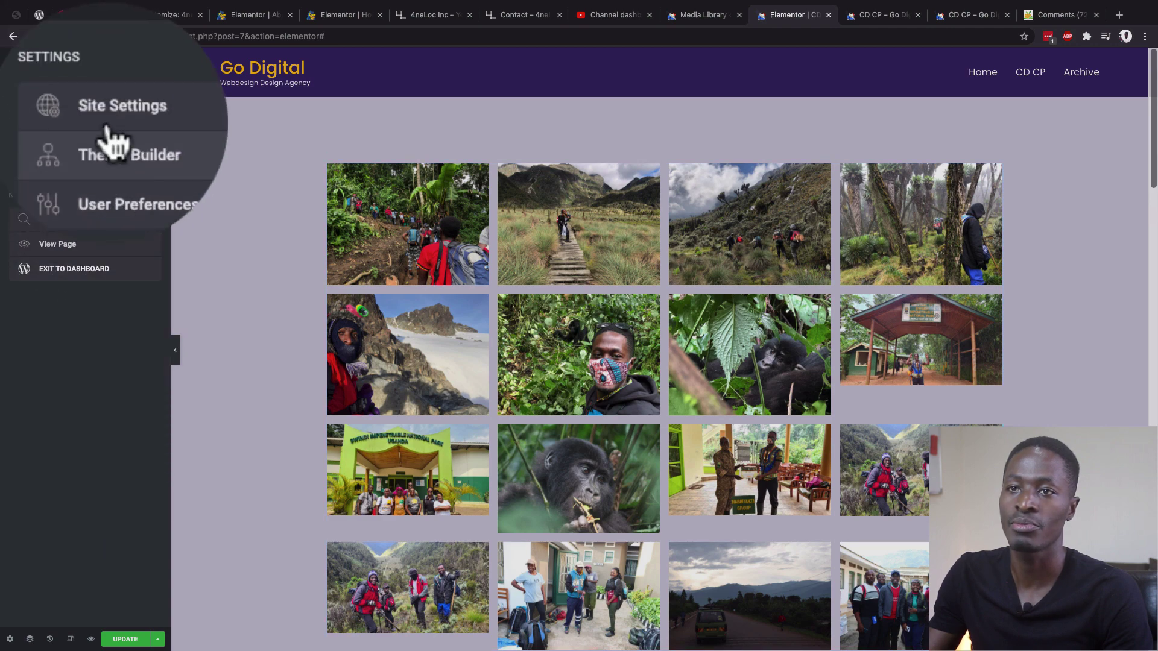
{"action": "left_click", "coordinate": [106, 120]}
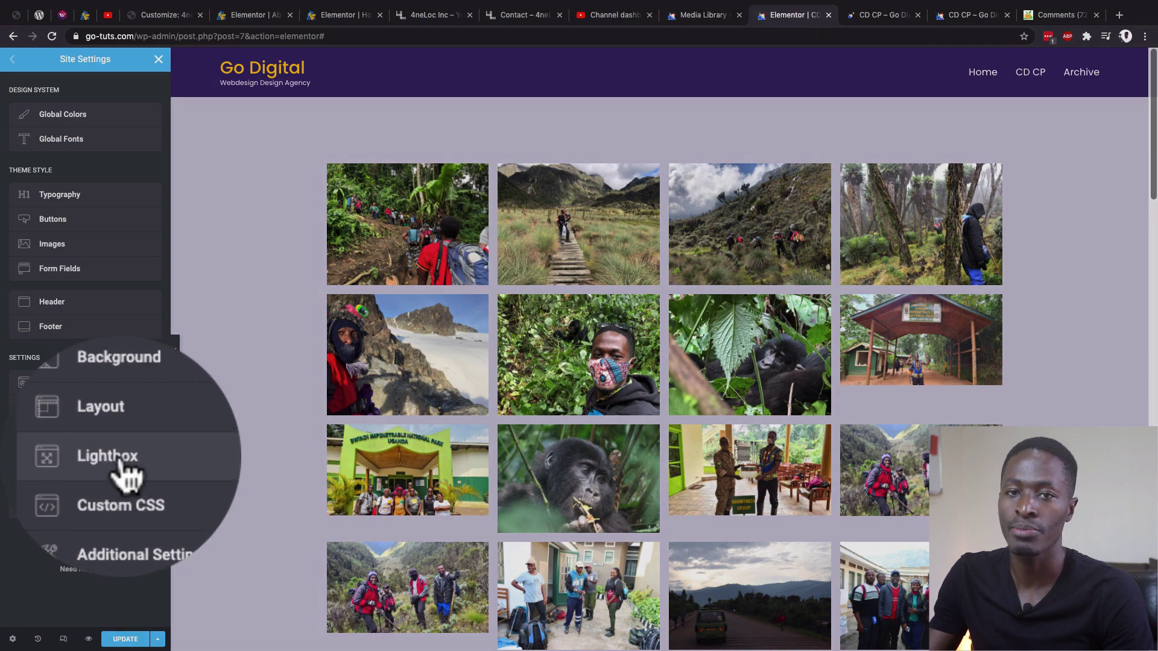
{"action": "left_click", "coordinate": [67, 459]}
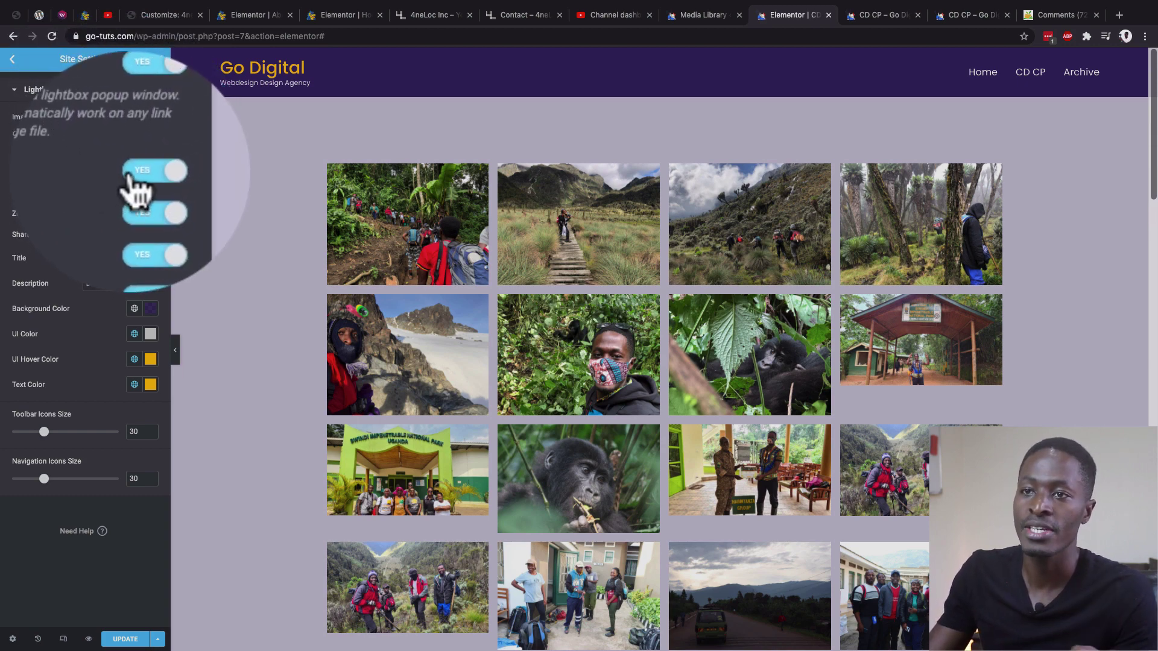
Step: Turn off the lightbox Counter and update the site settings, looking at the counter on the live page in between
{"action": "left_click", "coordinate": [130, 175]}
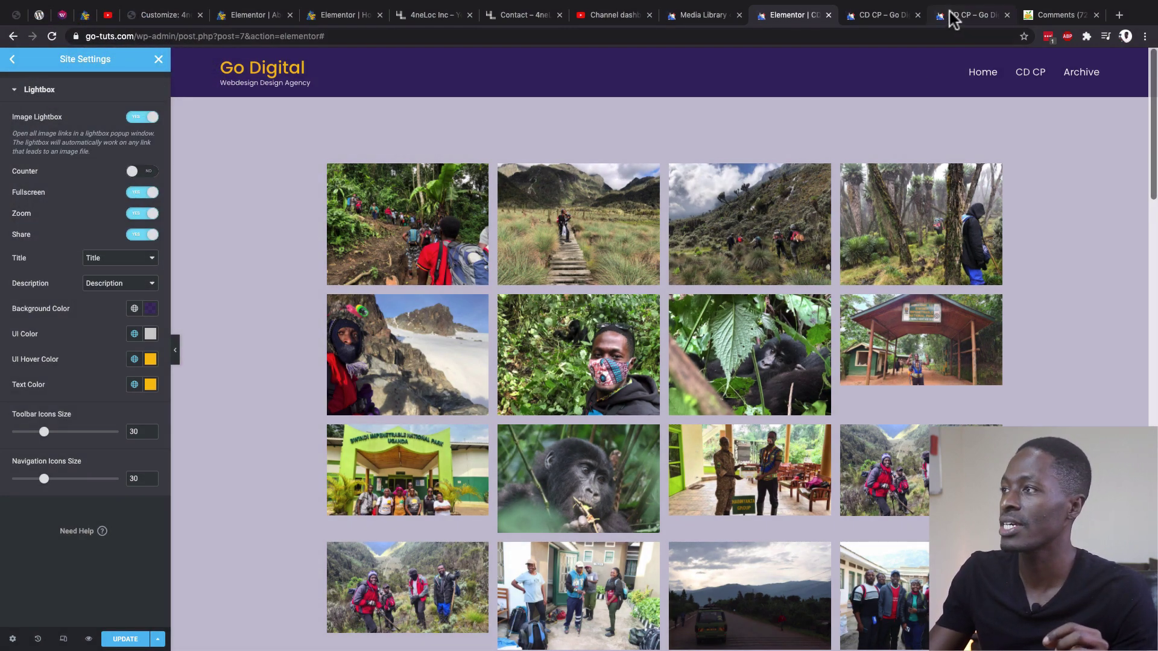
{"action": "left_click", "coordinate": [959, 14]}
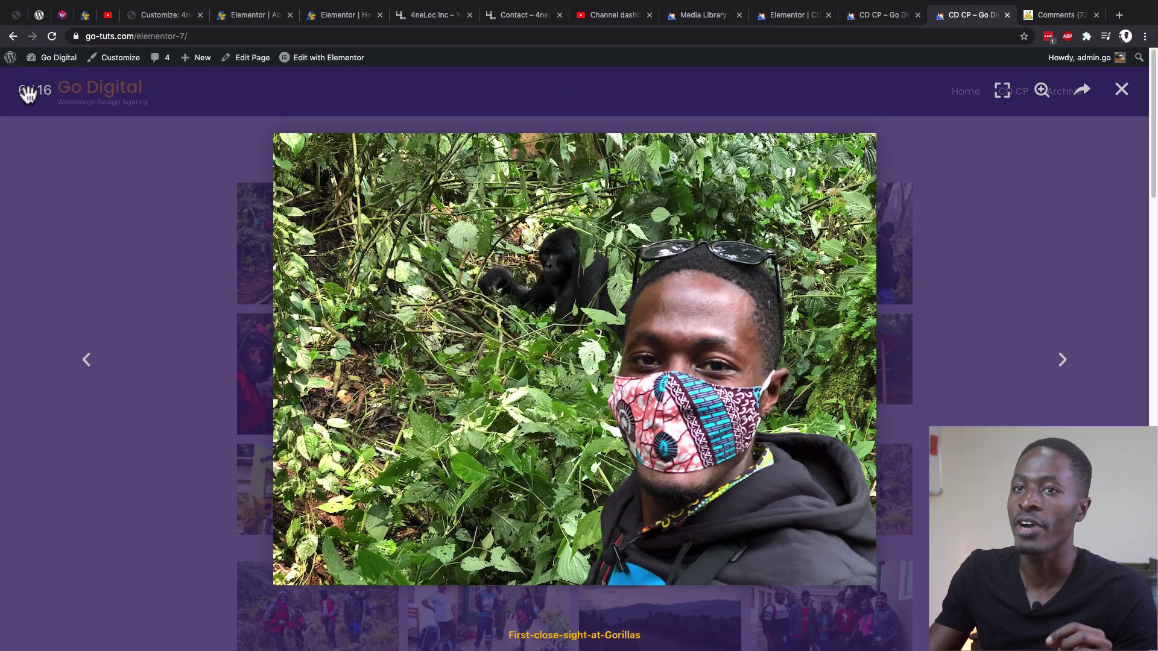
{"action": "left_click", "coordinate": [881, 16]}
{"action": "left_click", "coordinate": [781, 16]}
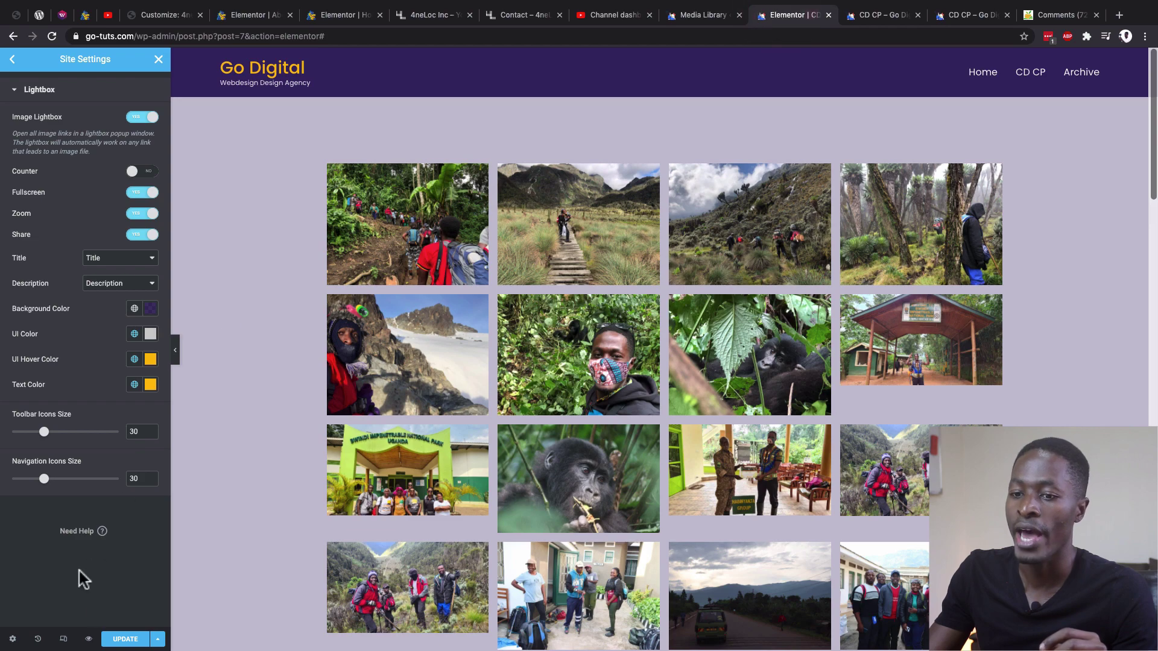
{"action": "left_click", "coordinate": [115, 642]}
Step: Check the lightbox's counter area on the boardwalk photo in the page preview, and return to the editor
{"action": "key", "text": "ctrl+Tab"}
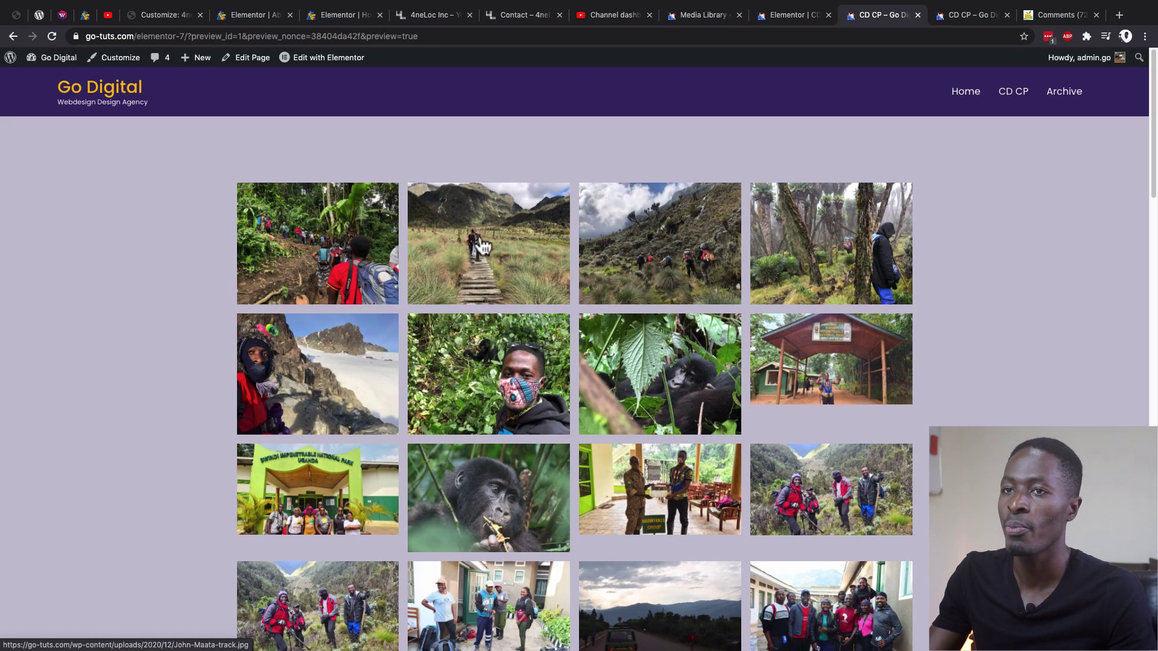
{"action": "left_click", "coordinate": [482, 243]}
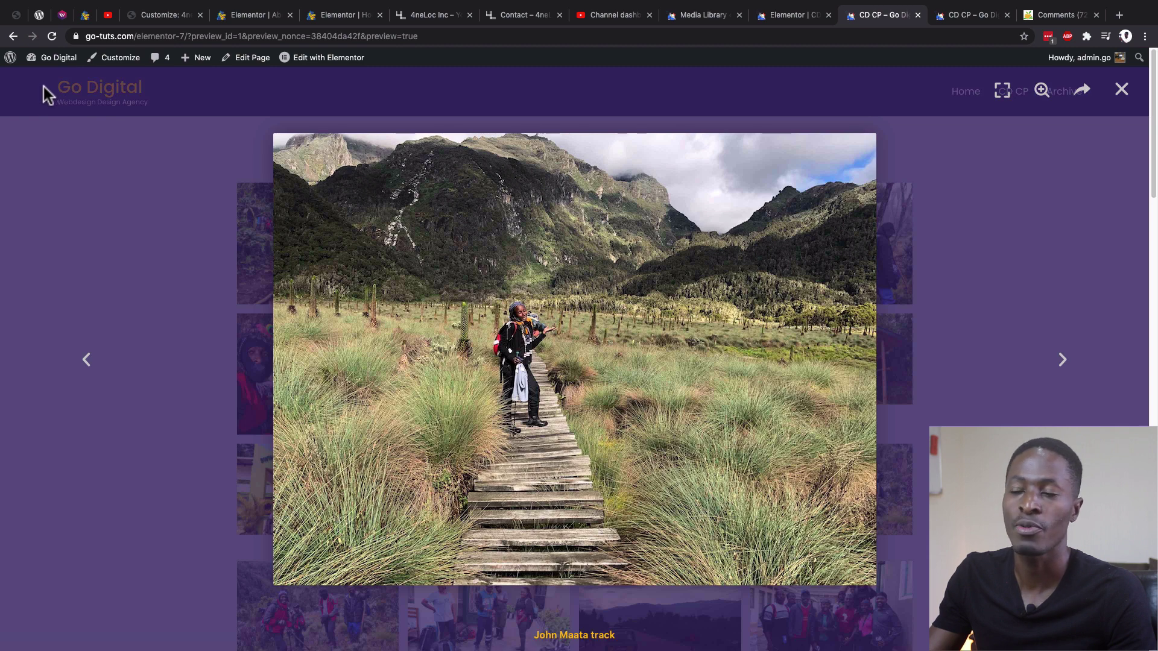
{"action": "key", "text": "ctrl+shift+Tab"}
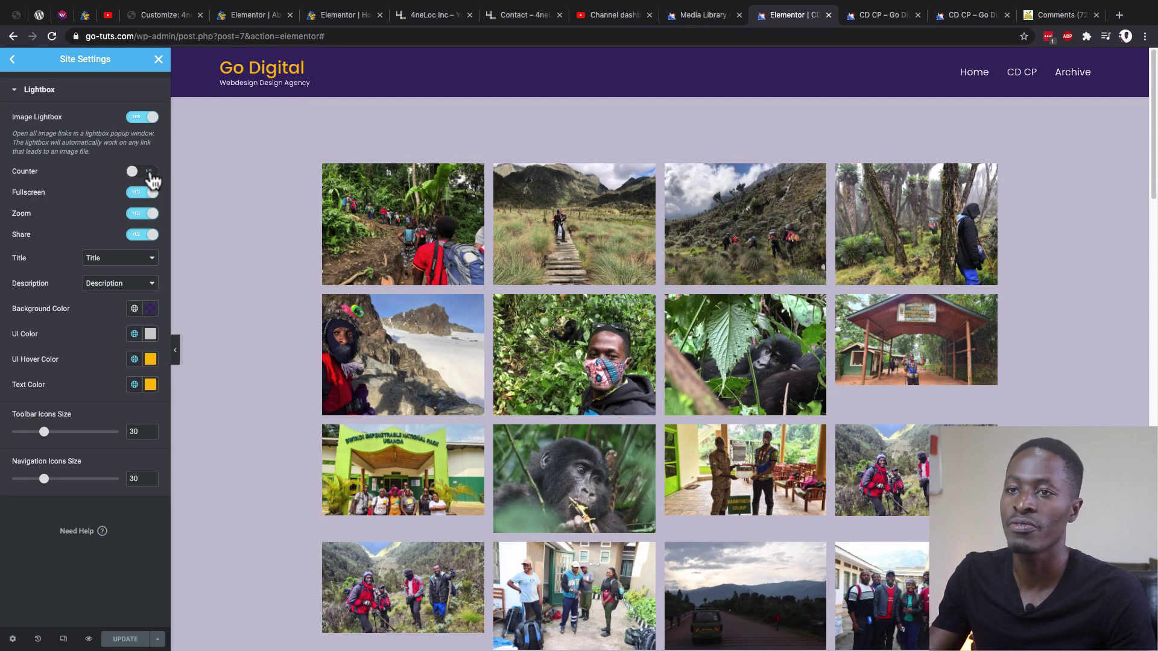
Step: Turn the lightbox Counter back on and look at the lightbox controls on the live page
{"action": "left_click", "coordinate": [151, 173]}
{"action": "key", "text": "ctrl+Tab"}
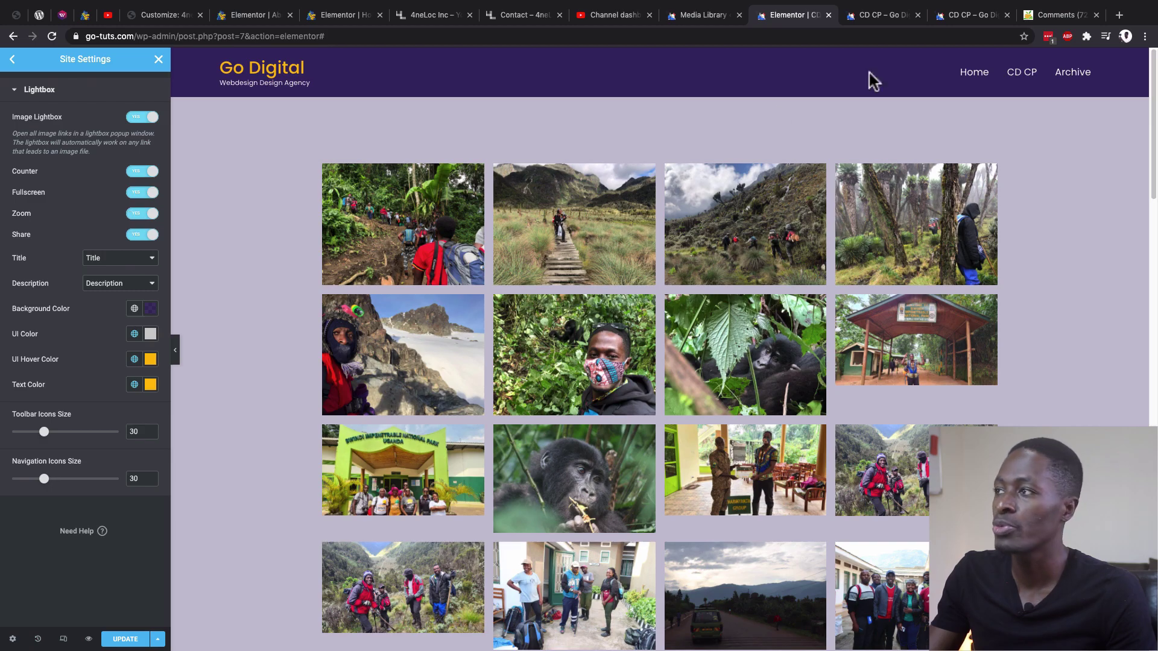
{"action": "left_click", "coordinate": [946, 17]}
{"action": "left_click_drag", "start_coordinate": [672, 323], "coordinate": [465, 358]}
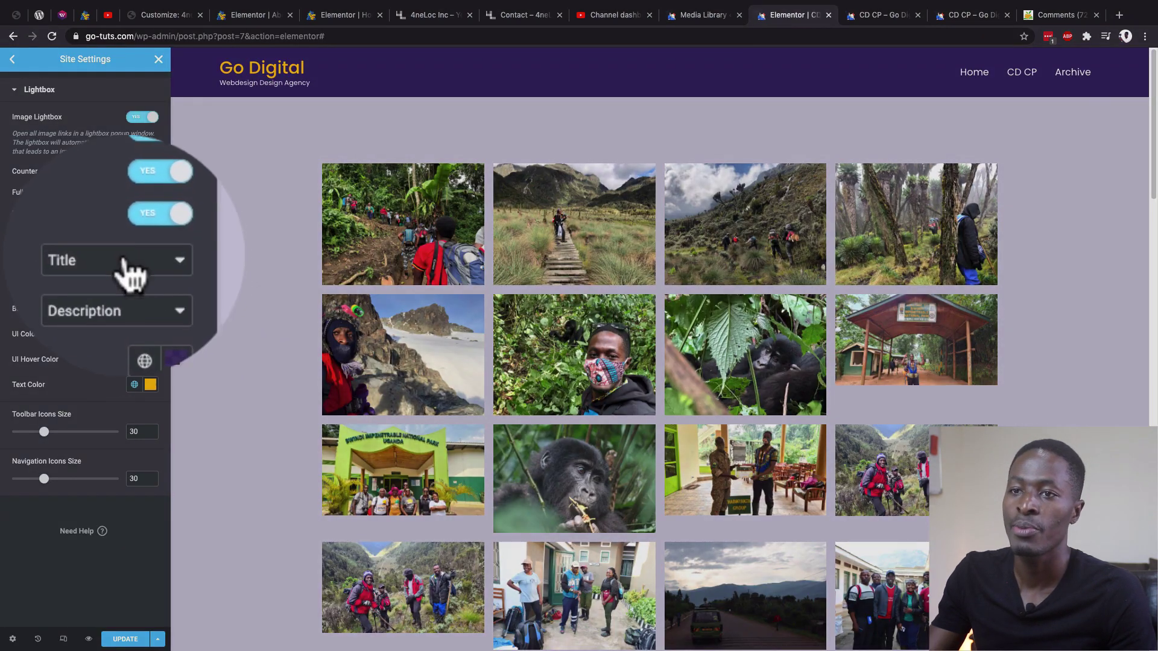
Step: Turn off the lightbox Share option, update the site settings and check the boardwalk photo's lightbox in the preview
{"action": "left_click", "coordinate": [136, 235]}
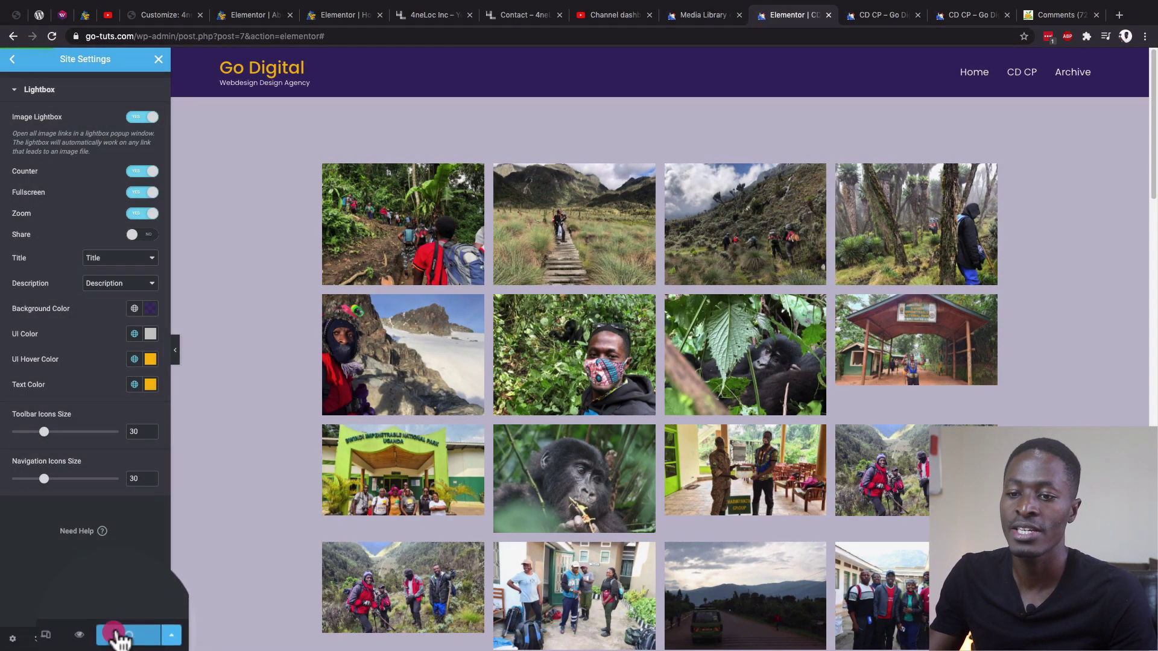
{"action": "left_click", "coordinate": [118, 636]}
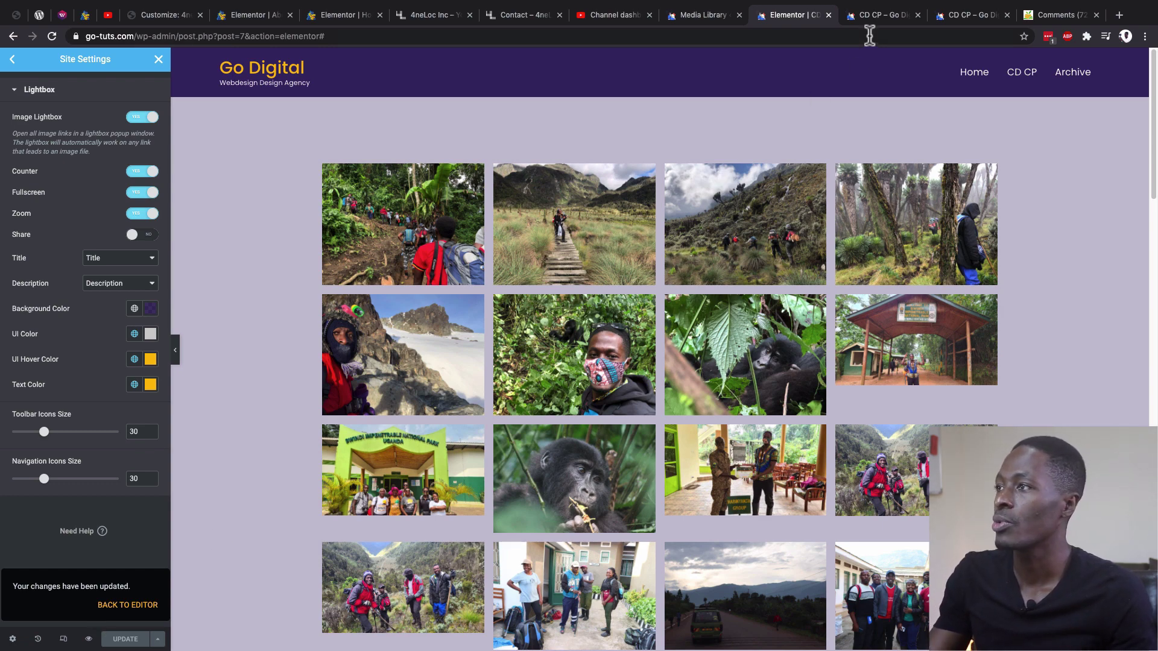
{"action": "left_click", "coordinate": [878, 16]}
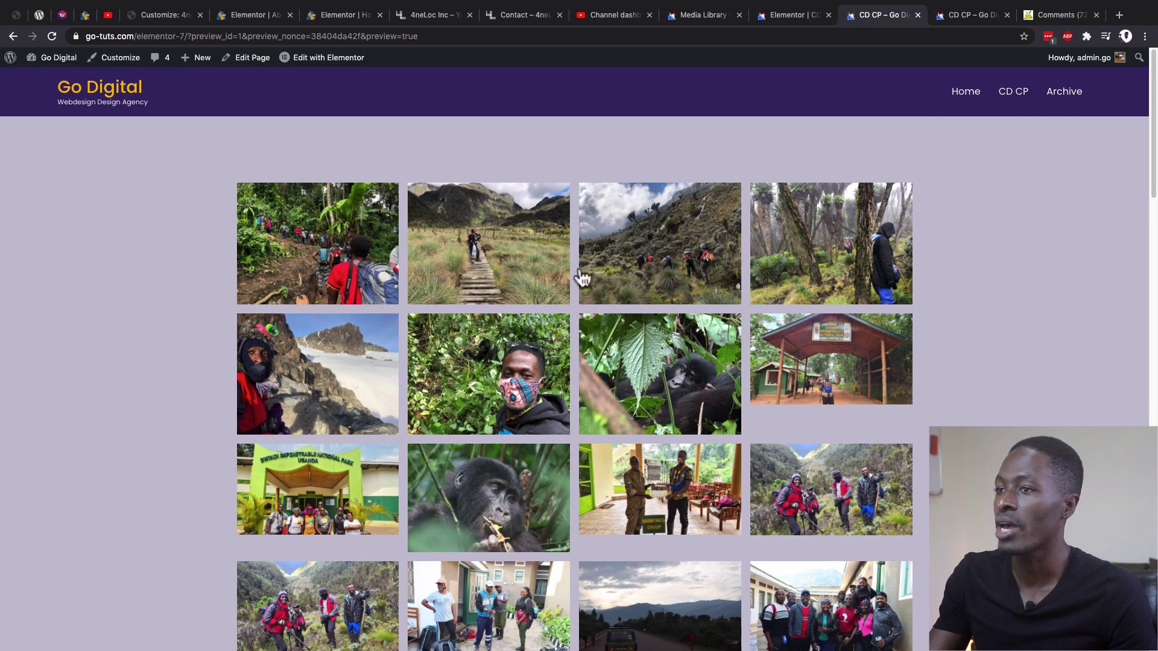
{"action": "left_click", "coordinate": [452, 272]}
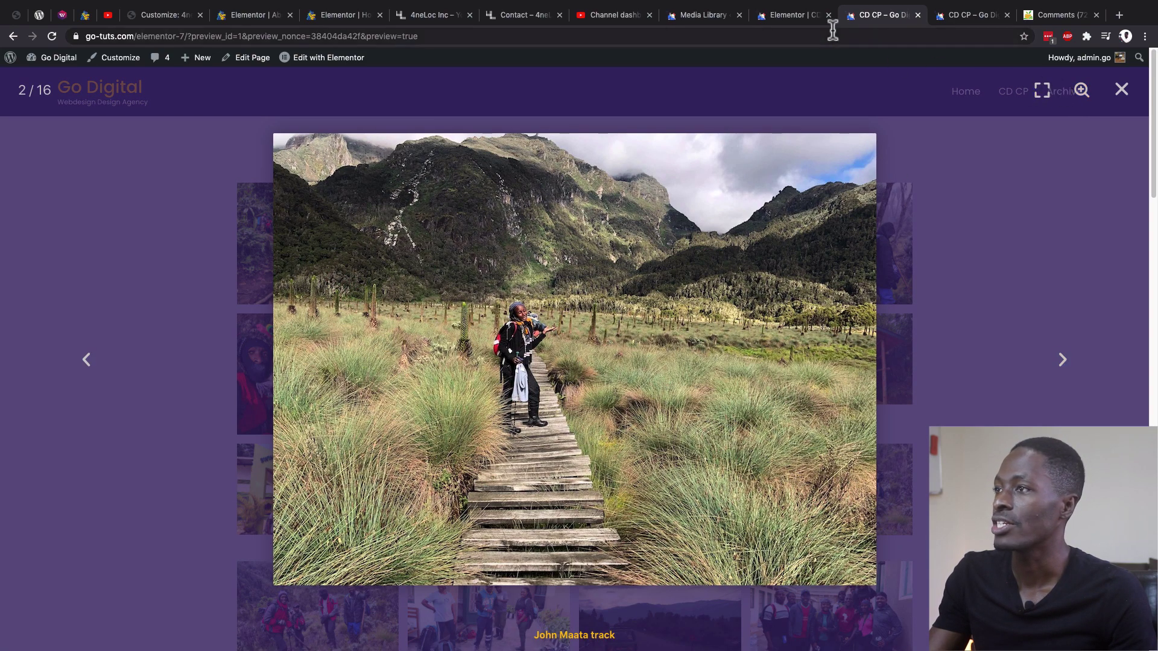
{"action": "left_click", "coordinate": [790, 16]}
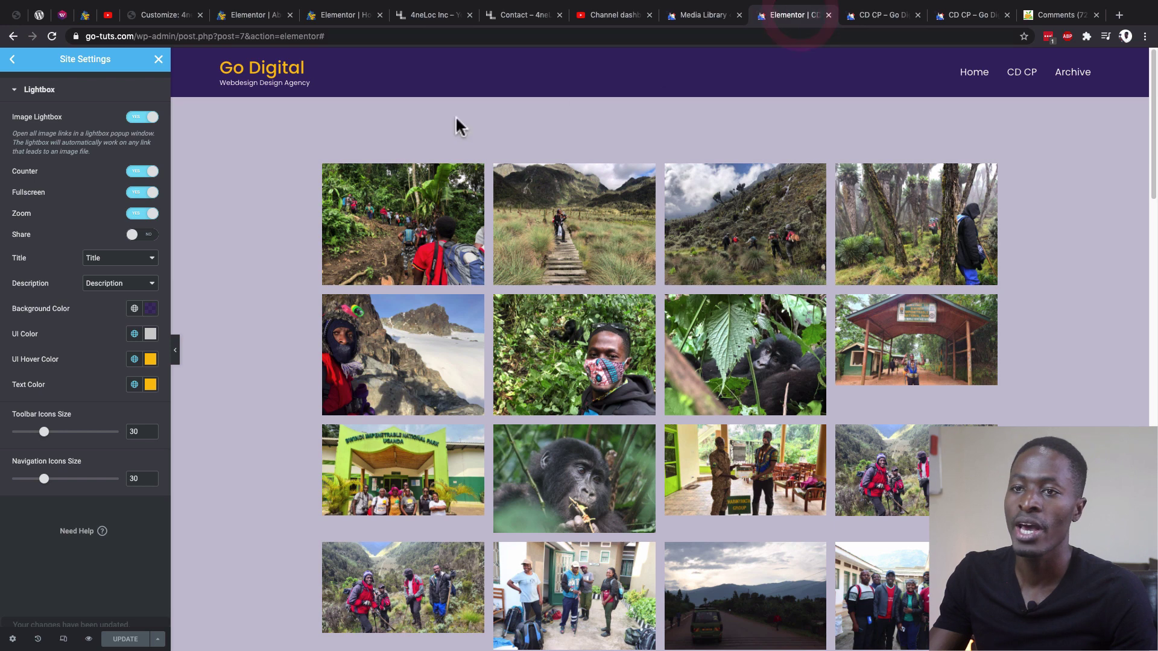
Step: Turn the lightbox Share option back on and open the choices for the lightbox Title source
{"action": "left_click", "coordinate": [145, 236]}
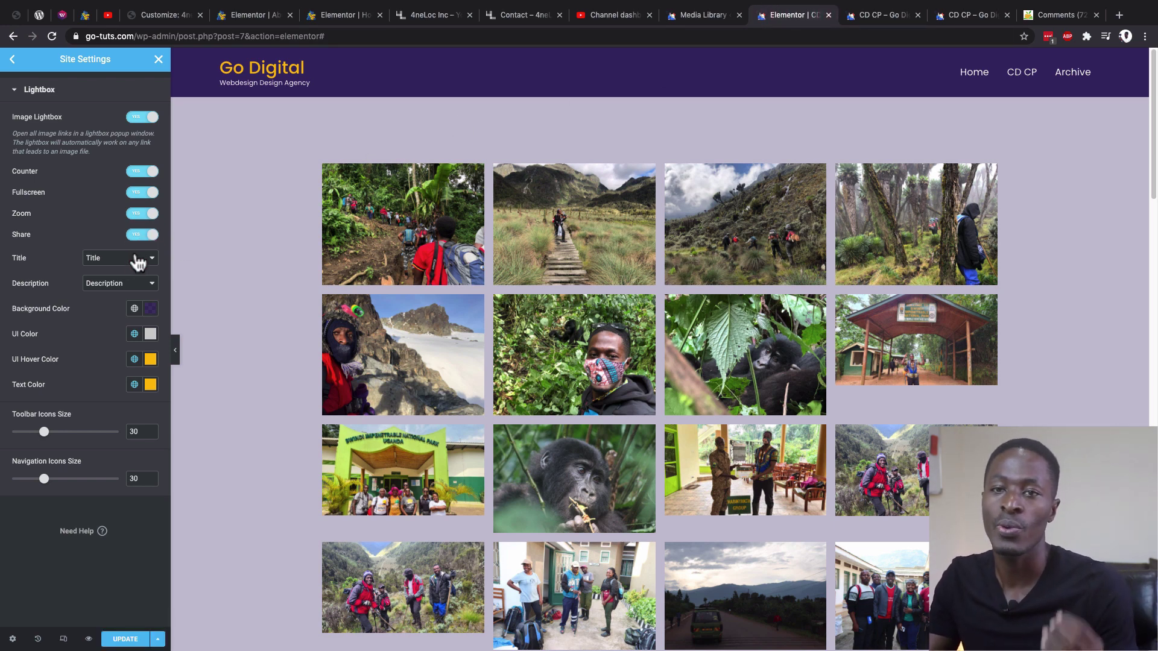
{"action": "left_click", "coordinate": [138, 259]}
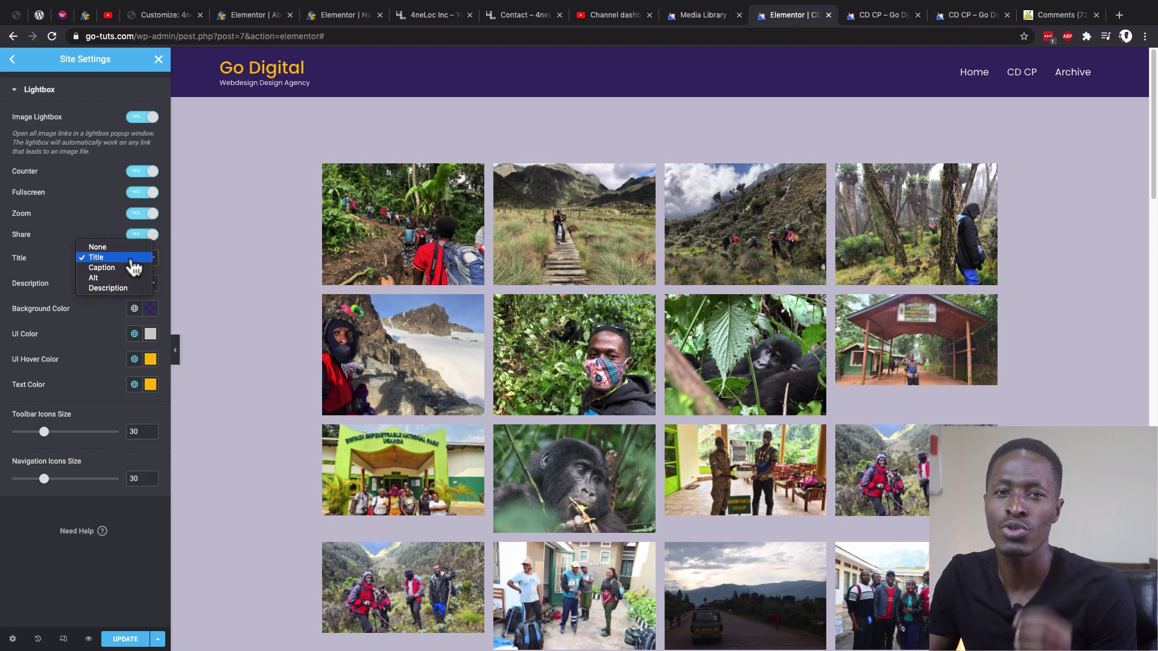
Step: Examine the title, caption, alternative text and description fields of the Rwenzori day 1 image in the Media Library, and return to the editor
{"action": "left_click", "coordinate": [703, 16]}
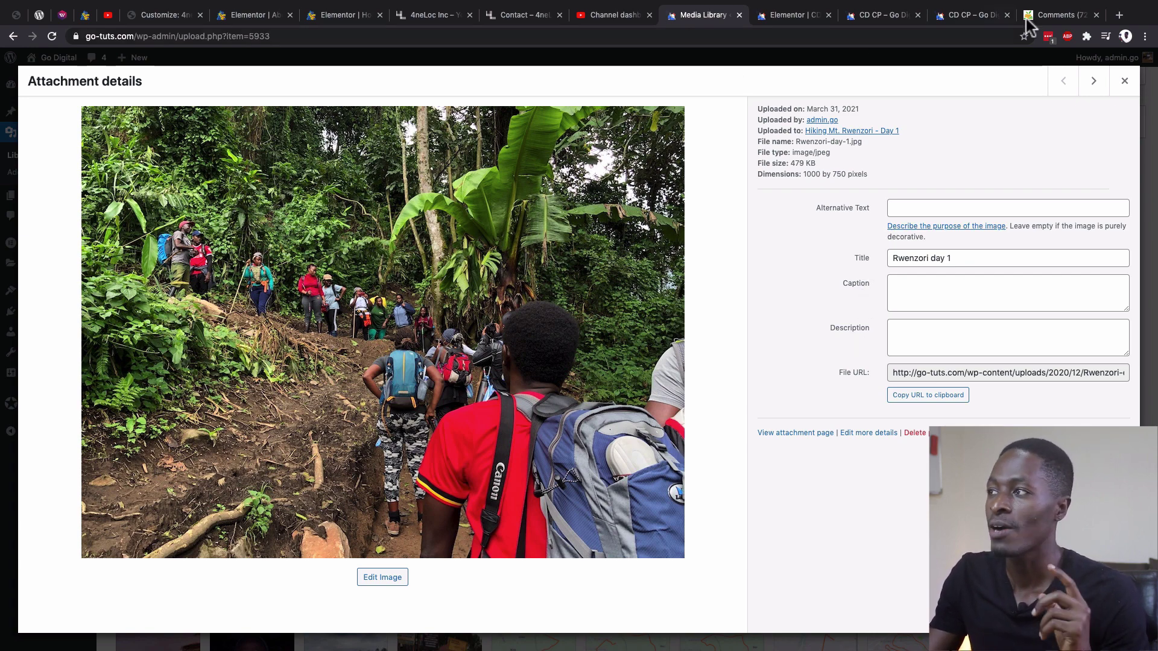
{"action": "left_click", "coordinate": [891, 16]}
{"action": "left_click", "coordinate": [801, 14]}
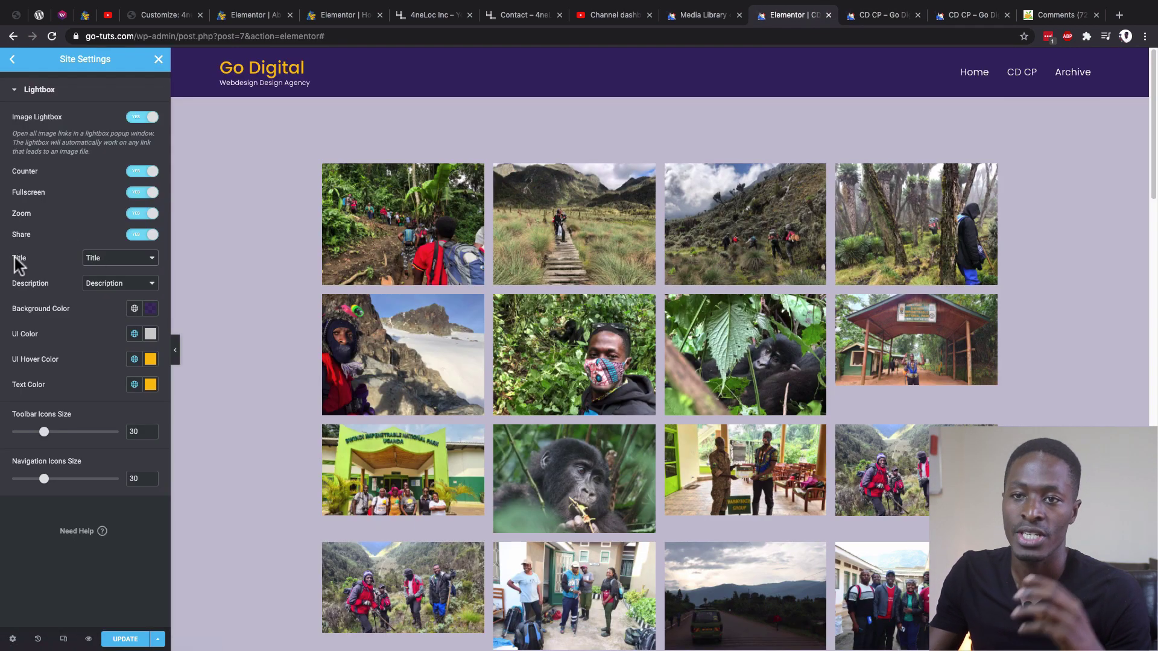
Step: Review the choices for the lightbox Title source, keep Title, glance at the preview page and return to the editor
{"action": "left_click", "coordinate": [93, 259]}
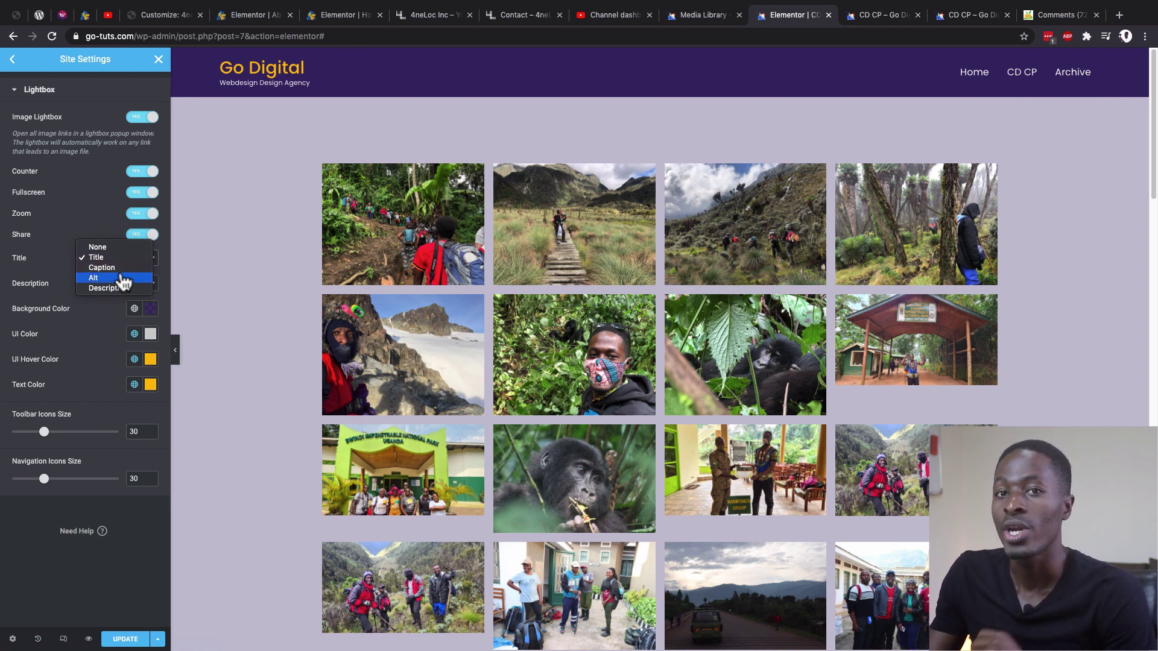
{"action": "left_click", "coordinate": [45, 278]}
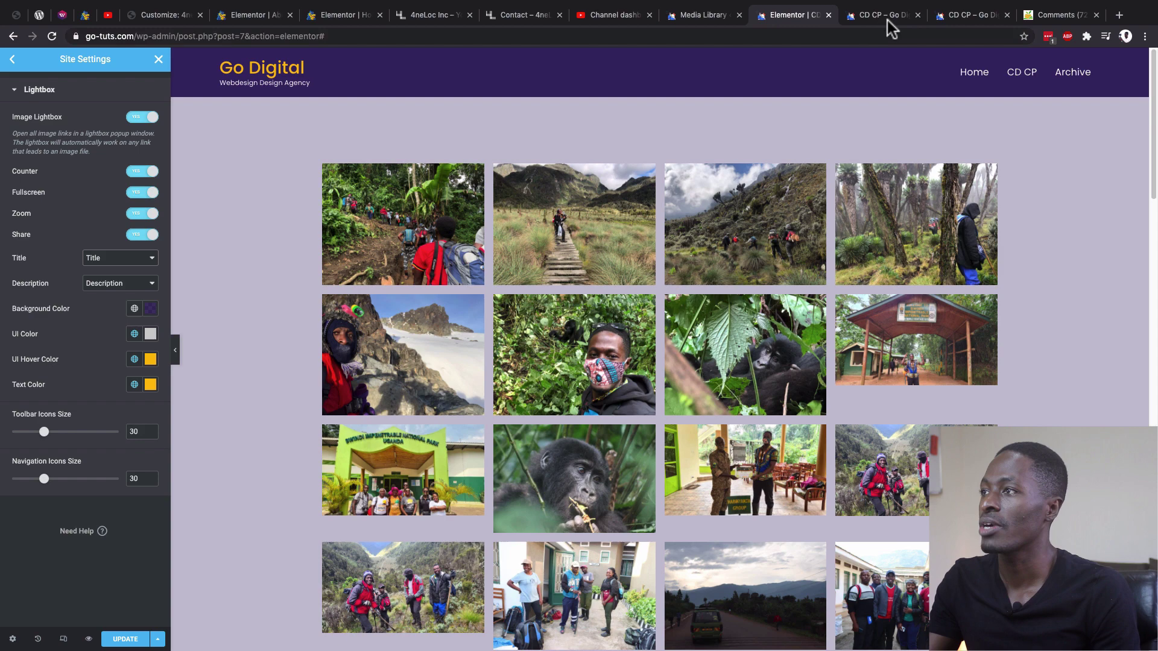
{"action": "left_click", "coordinate": [886, 17]}
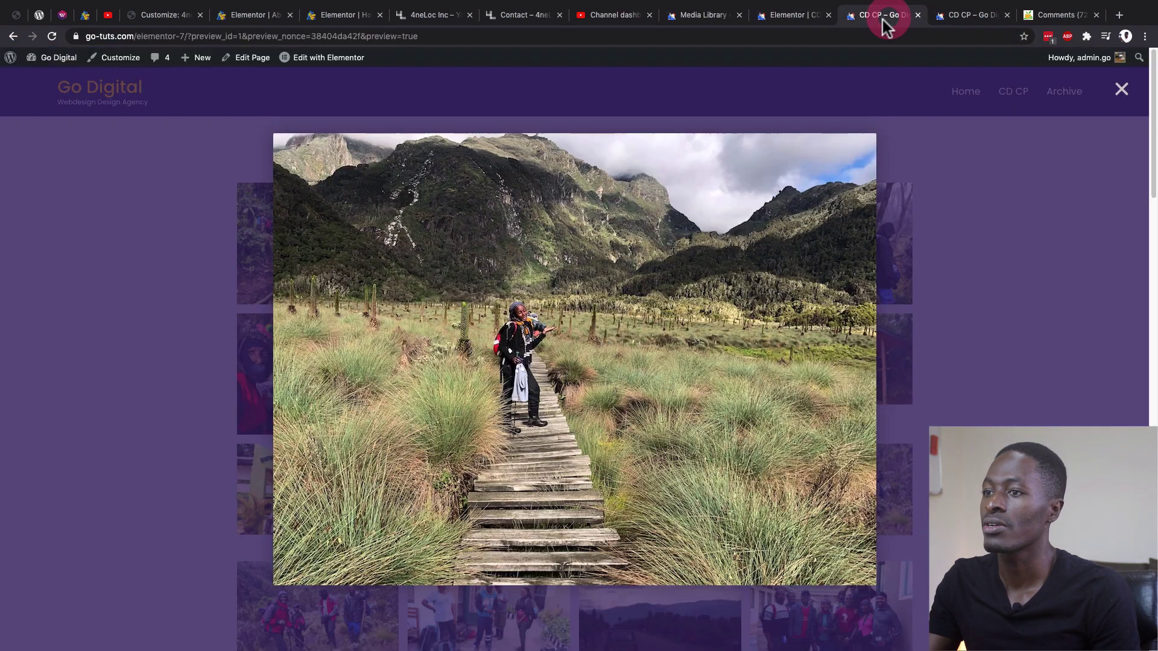
{"action": "key", "text": "ctrl+shift+Tab"}
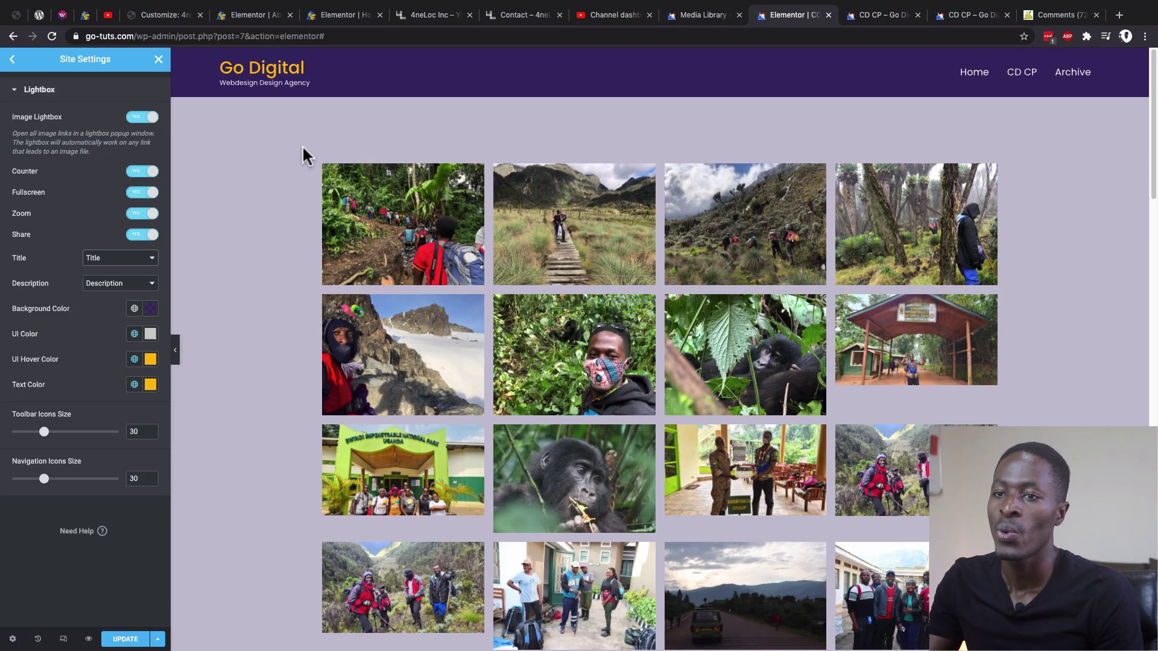
Step: Set the lightbox background color to the global Secondary color with reduced opacity, #FFBE00C4, and update the site settings
{"action": "left_click", "coordinate": [134, 308]}
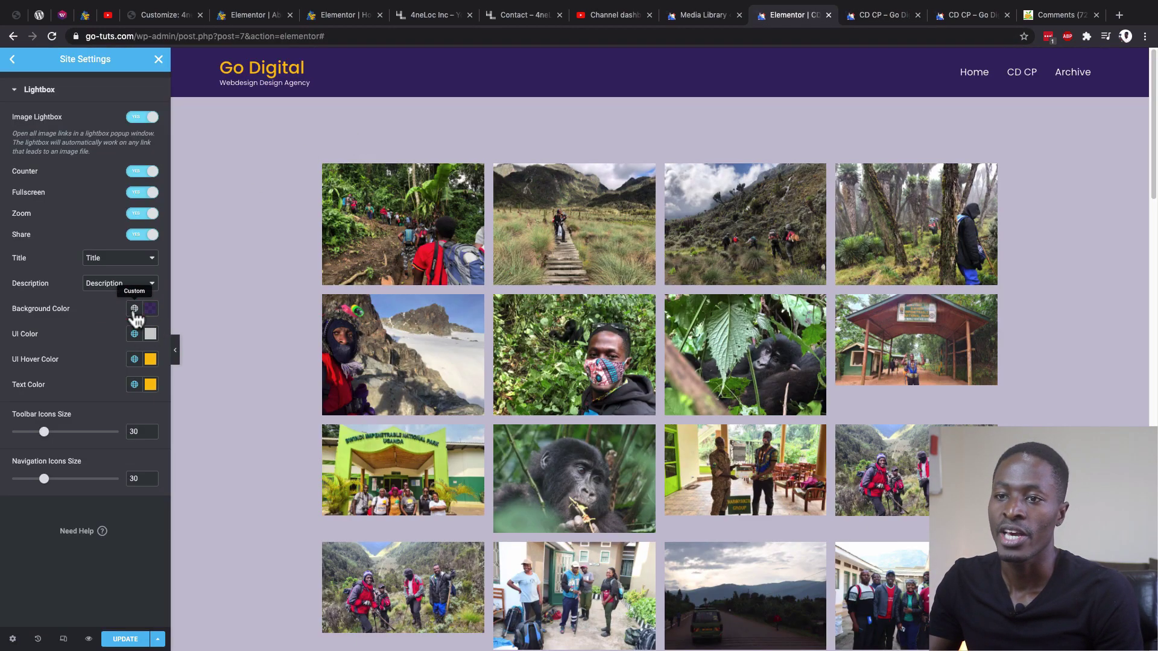
{"action": "left_click", "coordinate": [77, 386]}
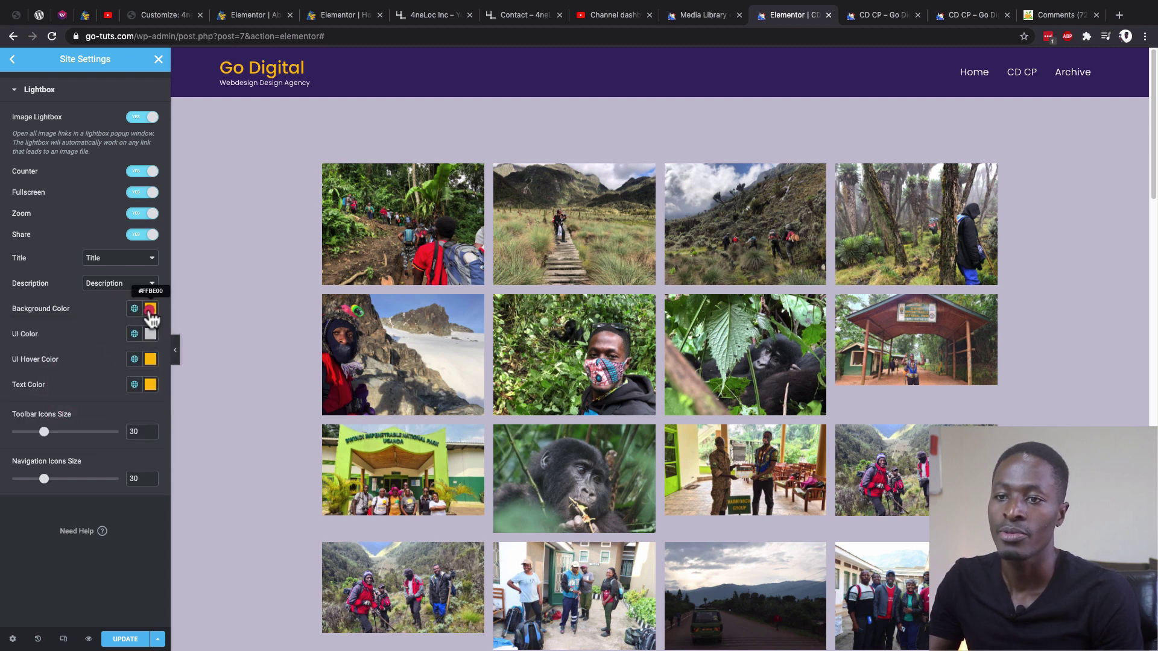
{"action": "left_click", "coordinate": [151, 384]}
{"action": "left_click_drag", "start_coordinate": [226, 476], "coordinate": [194, 476]}
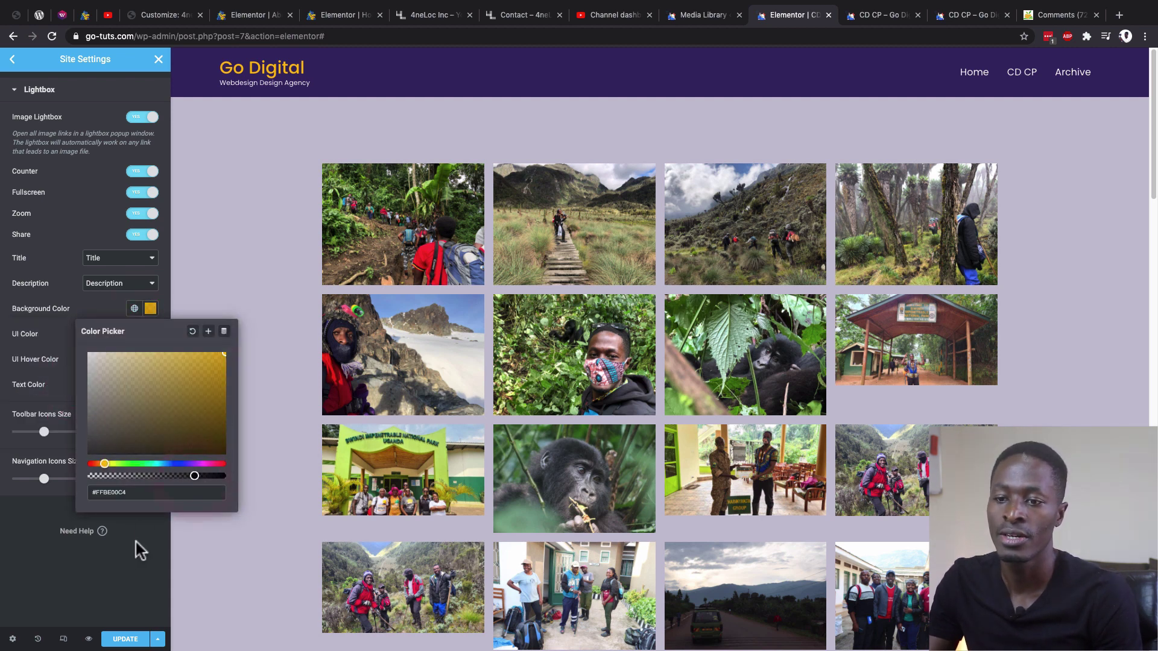
{"action": "left_click", "coordinate": [137, 543]}
{"action": "left_click", "coordinate": [125, 639]}
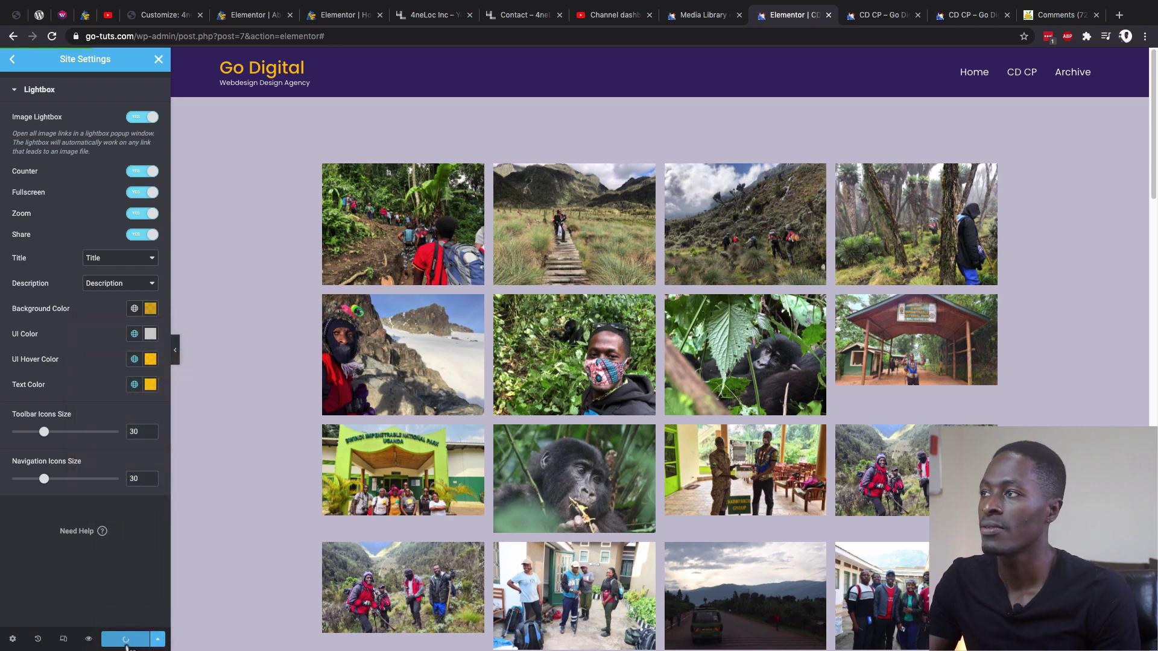
Step: Open the boardwalk photo's lightbox in the preview to check its background color, and return to the editor
{"action": "key", "text": "ctrl+Tab"}
{"action": "left_click", "coordinate": [475, 260]}
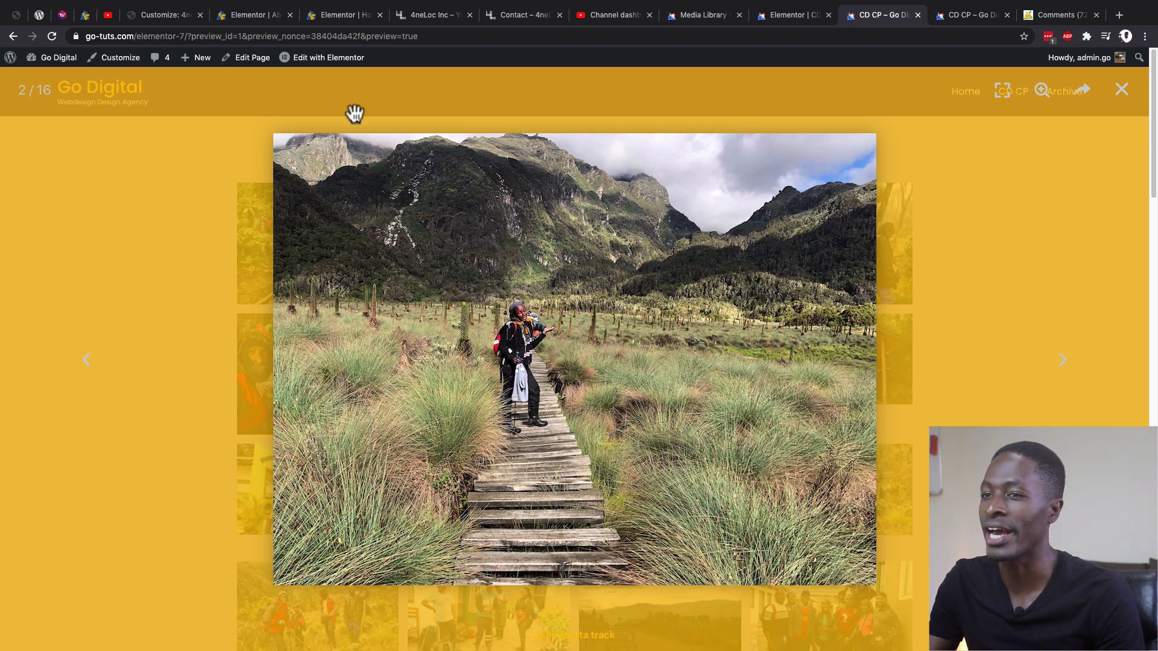
{"action": "left_click", "coordinate": [793, 23]}
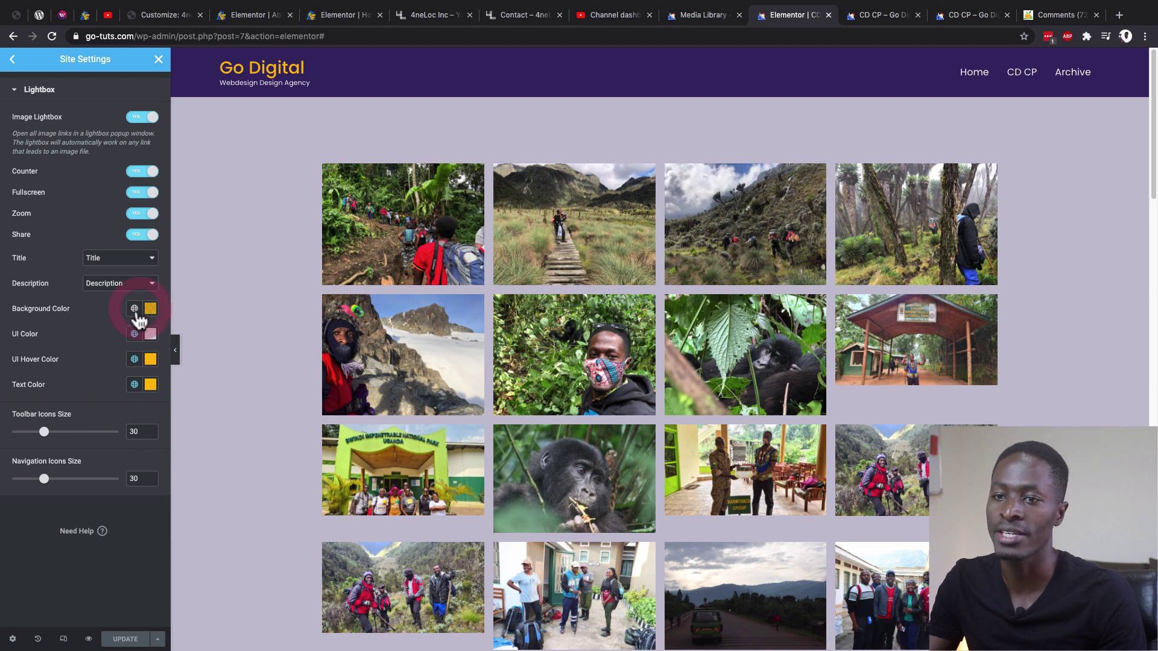
Step: Set the lightbox background color to the global Primary color with reduced opacity, #372866B3
{"action": "left_click", "coordinate": [134, 308]}
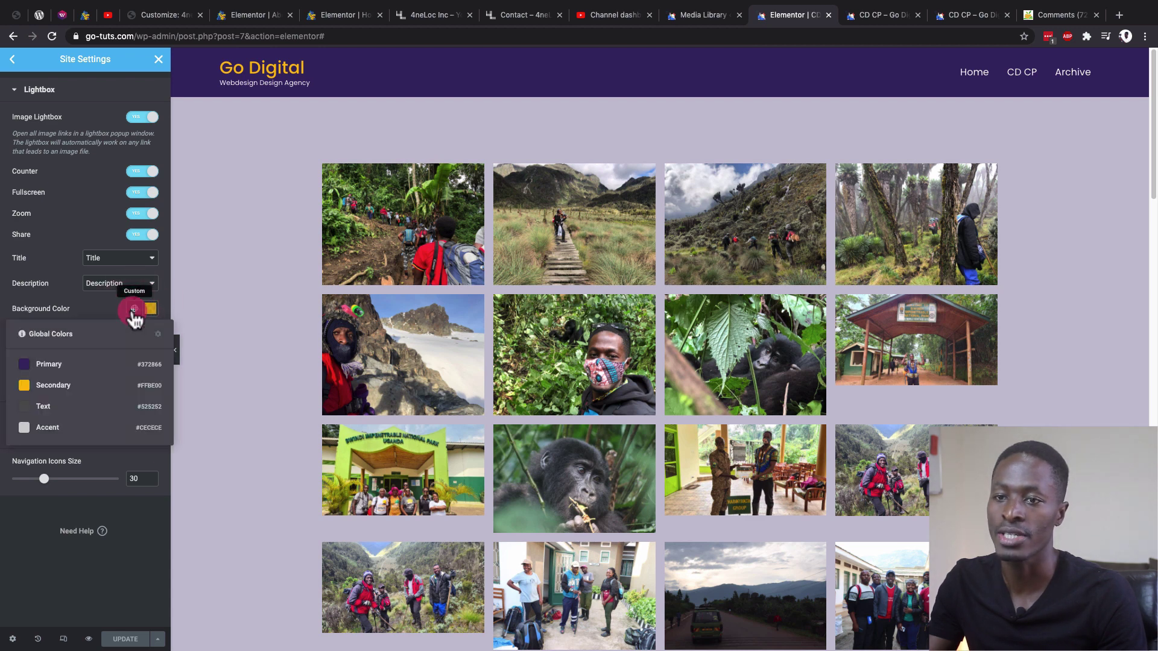
{"action": "left_click", "coordinate": [60, 364]}
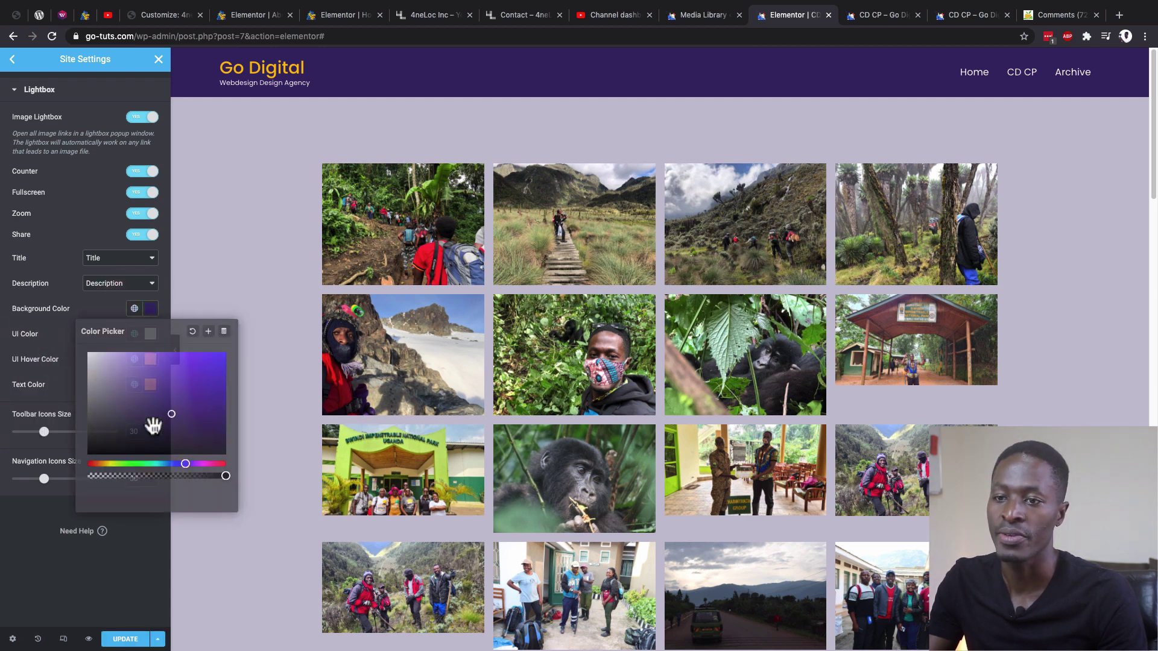
{"action": "left_click_drag", "start_coordinate": [227, 477], "coordinate": [183, 475]}
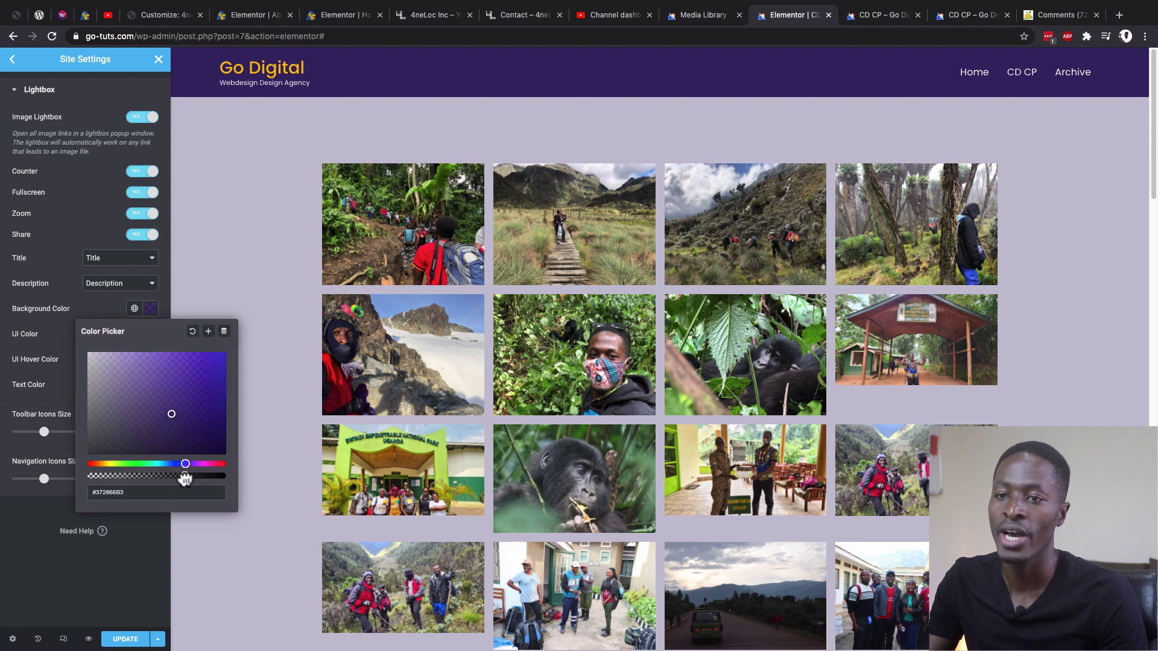
{"action": "left_click", "coordinate": [45, 329]}
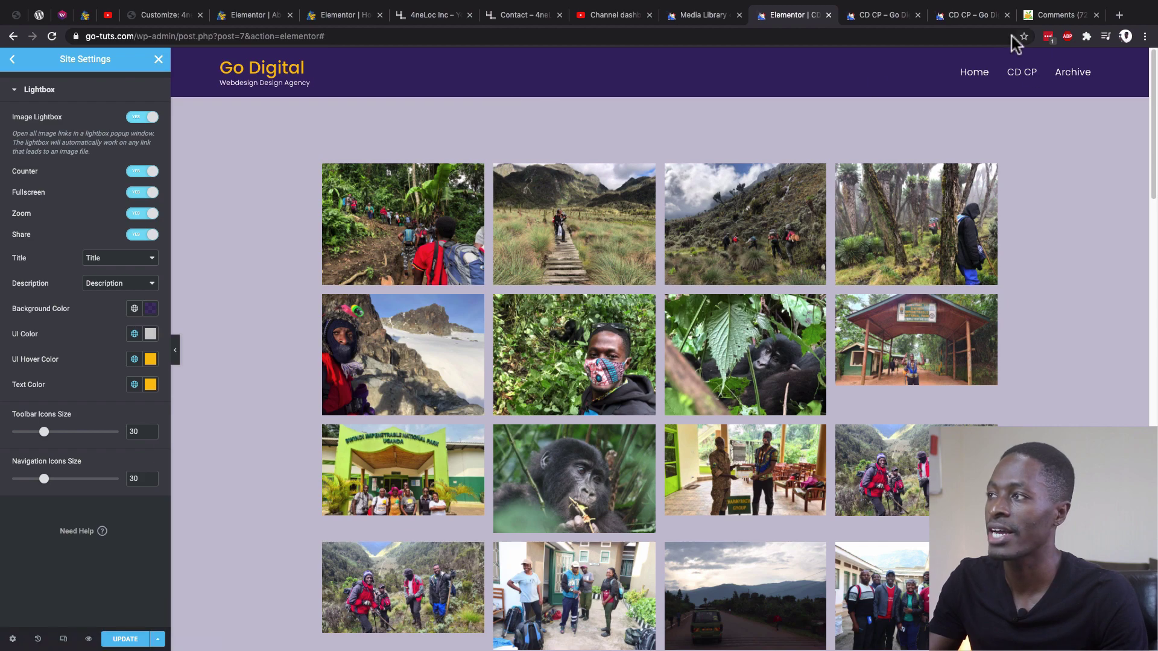
Step: Close the zoomed boardwalk photo on the live page, view the Rwenzori day 1 photo in the lightbox and return to the editor
{"action": "left_click", "coordinate": [973, 16]}
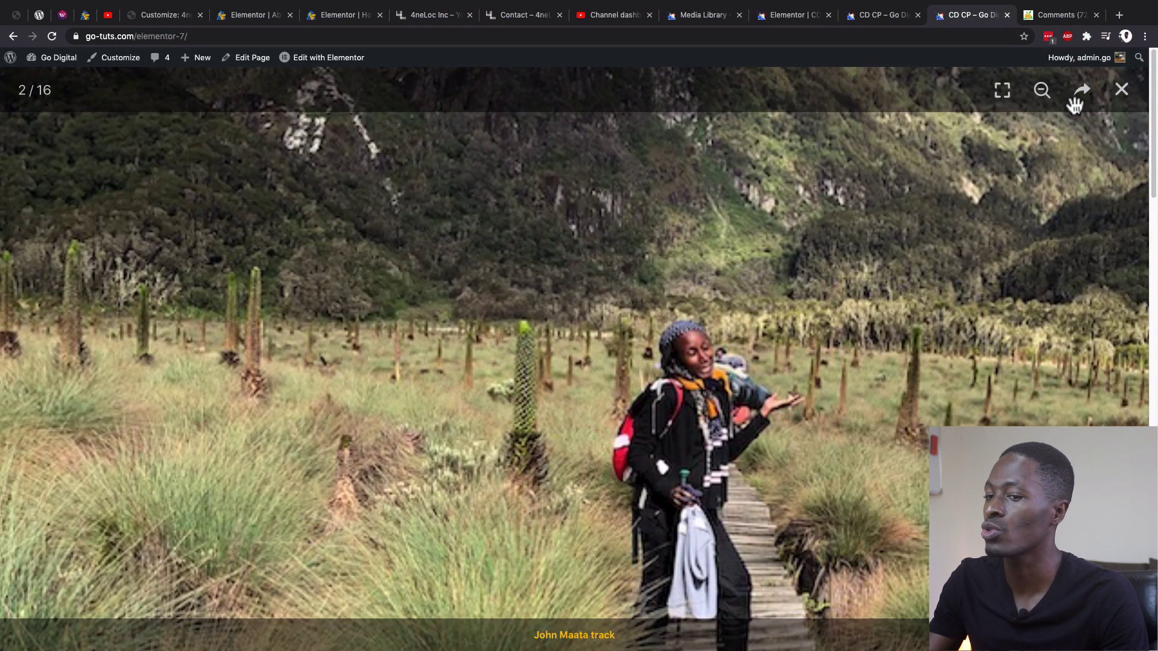
{"action": "left_click", "coordinate": [1122, 90]}
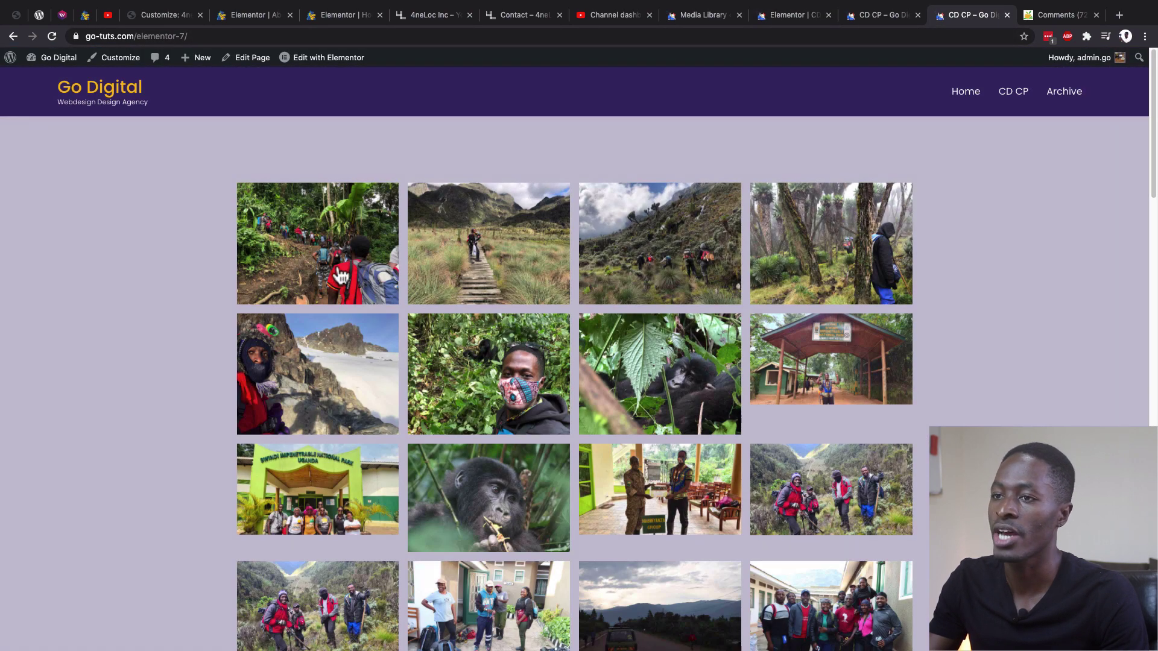
{"action": "left_click", "coordinate": [341, 276]}
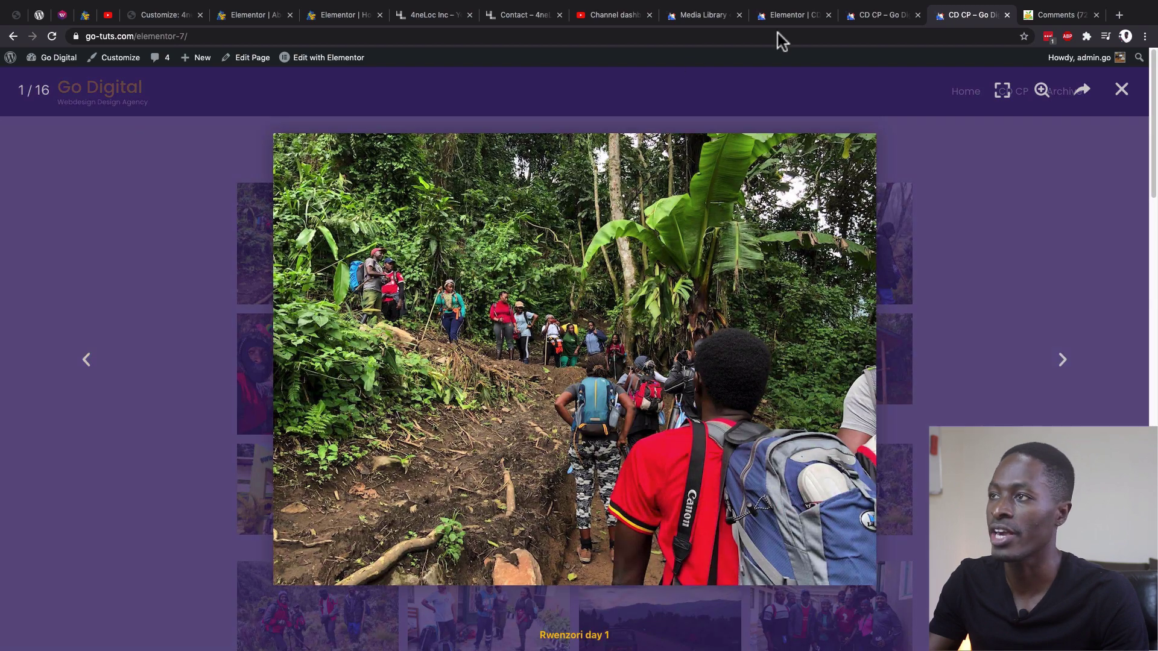
{"action": "left_click", "coordinate": [796, 15]}
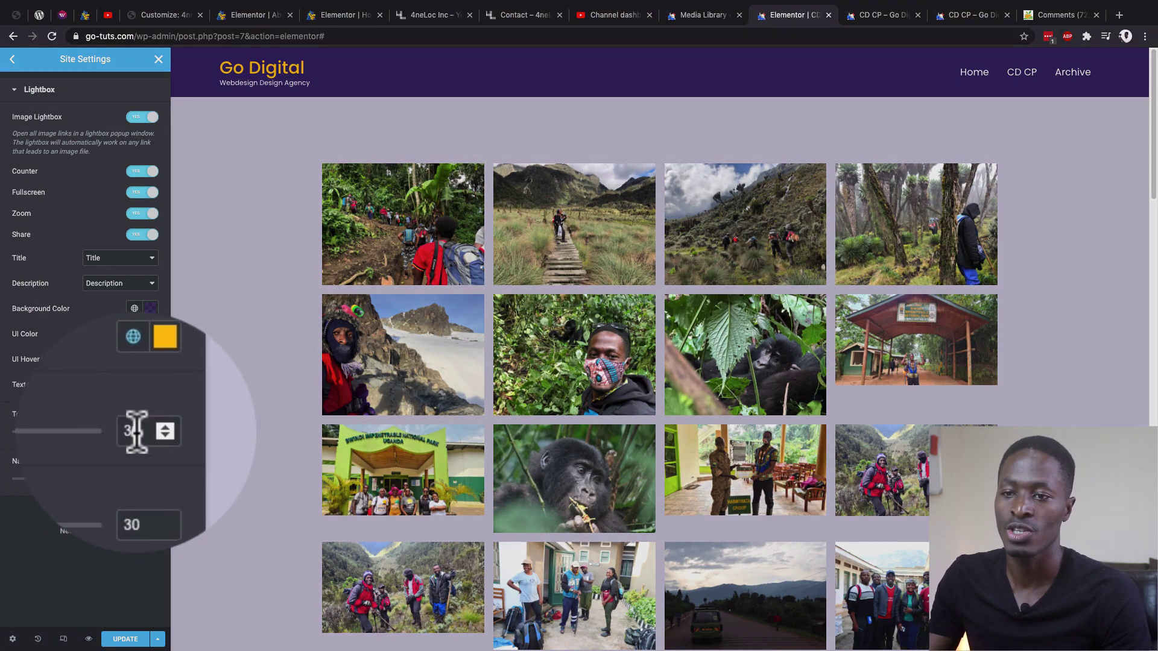
Step: Set the lightbox toolbar and navigation icon sizes to 50 and check them on the glacier photo in the preview
{"action": "left_click_drag", "start_coordinate": [136, 431], "coordinate": [121, 444]}
{"action": "type", "text": "4"}
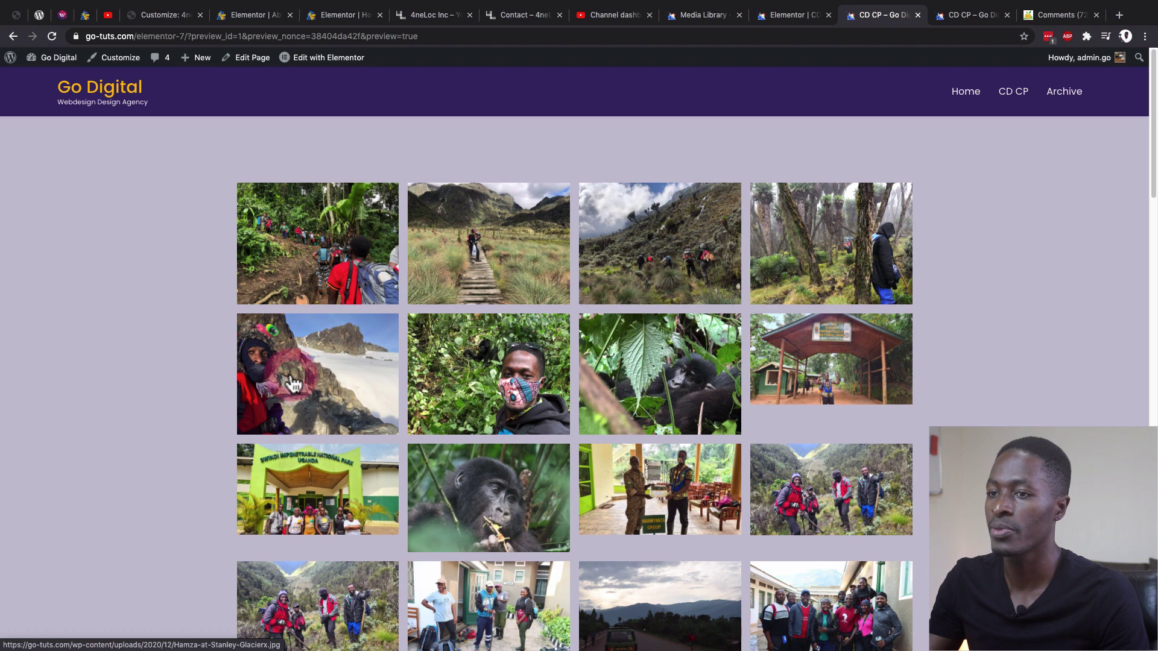
{"action": "left_click", "coordinate": [287, 375]}
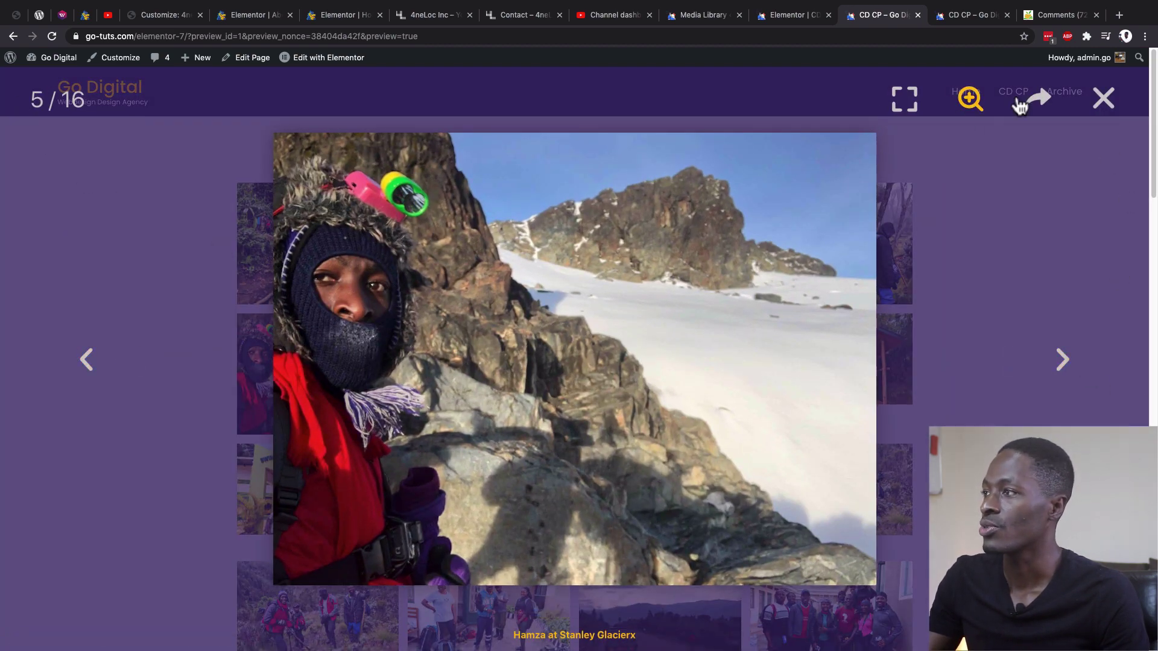
{"action": "left_click", "coordinate": [791, 19]}
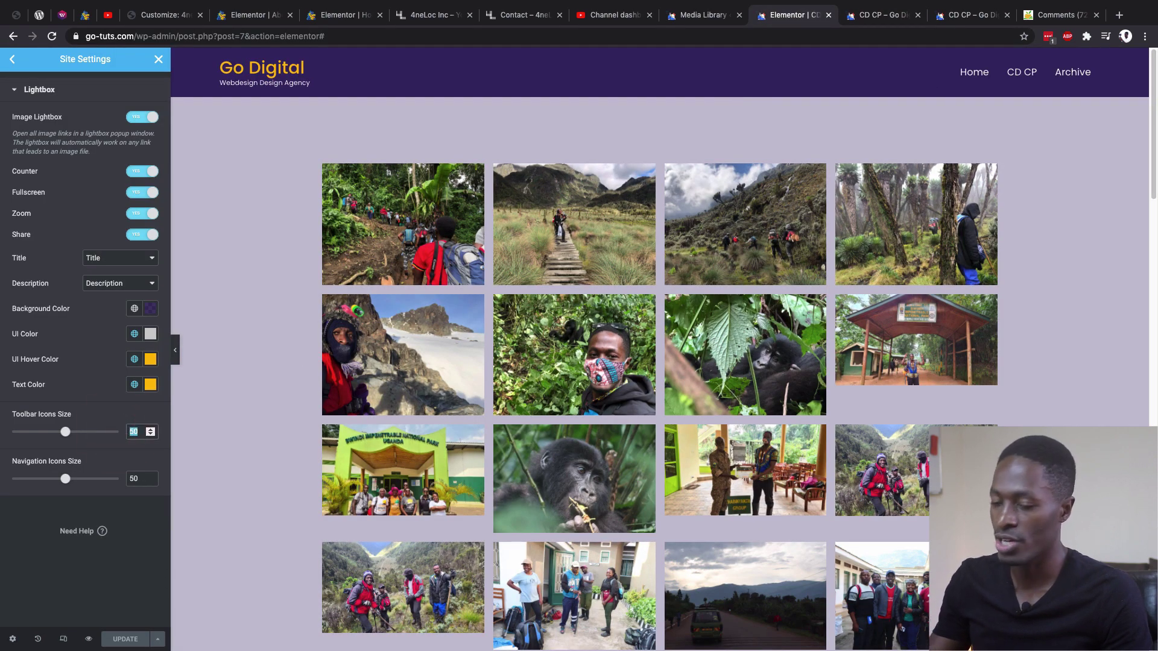
Step: Set both the toolbar and the navigation icon size to 30 and save the site settings
{"action": "type", "text": "30"}
{"action": "double_click", "coordinate": [140, 479]}
{"action": "type", "text": "30"}
{"action": "key", "text": "ctrl+s"}
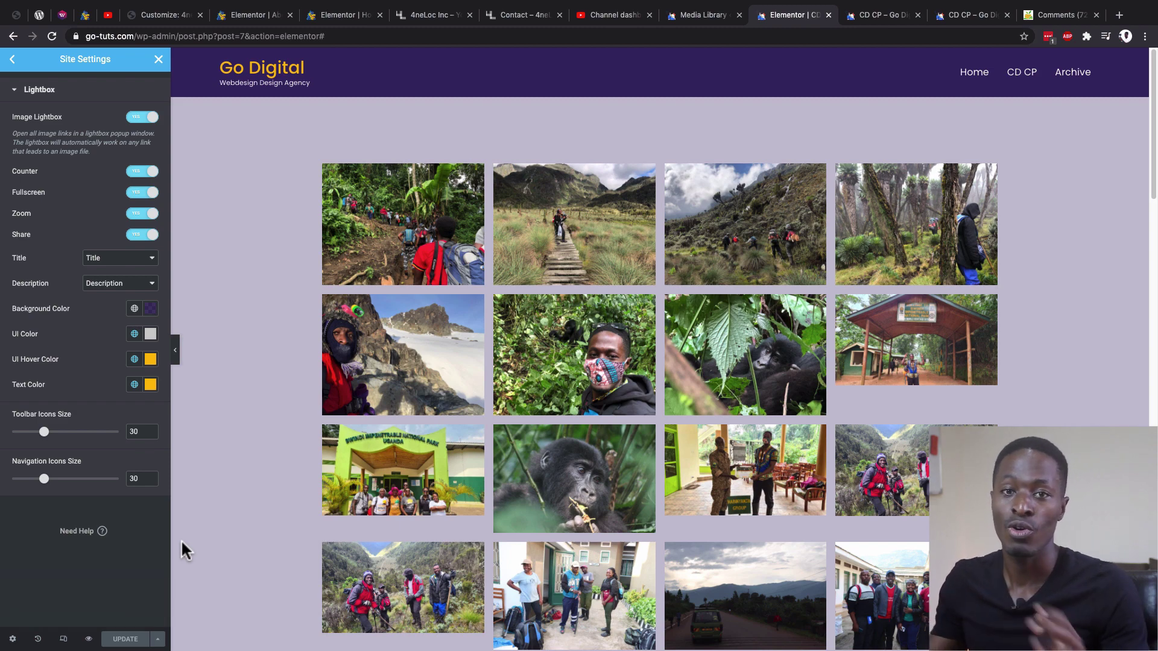
Step: Inspect the preview page at phone size, open the boardwalk photo in the lightbox and step forward through the images
{"action": "left_click", "coordinate": [870, 18]}
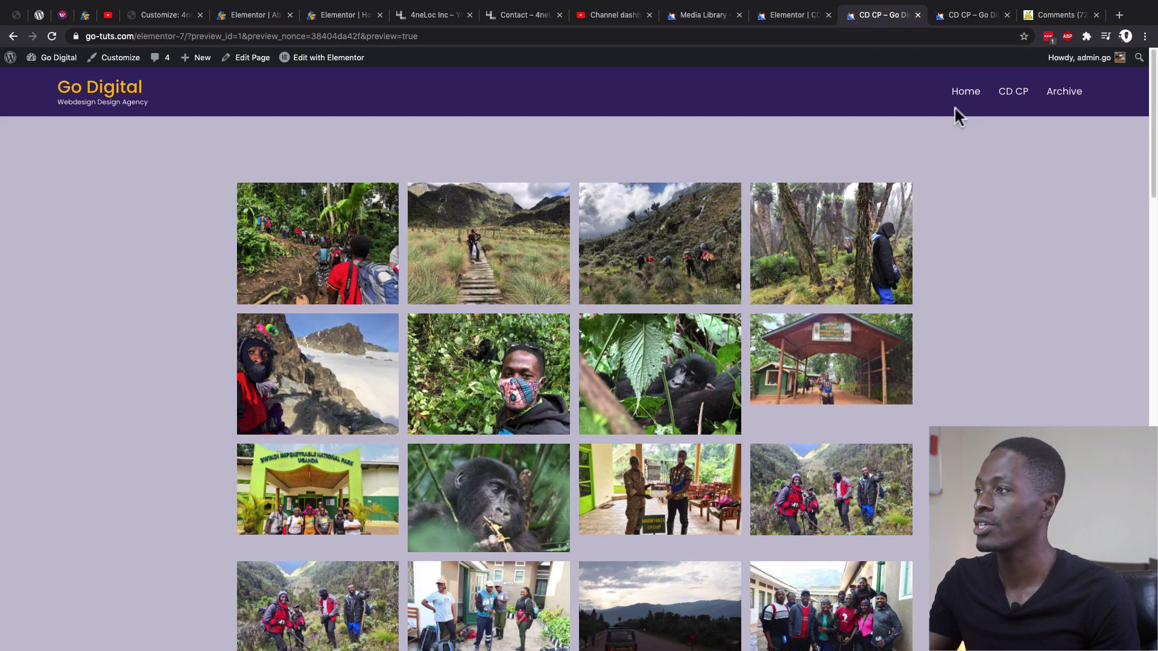
{"action": "right_click", "coordinate": [954, 218]}
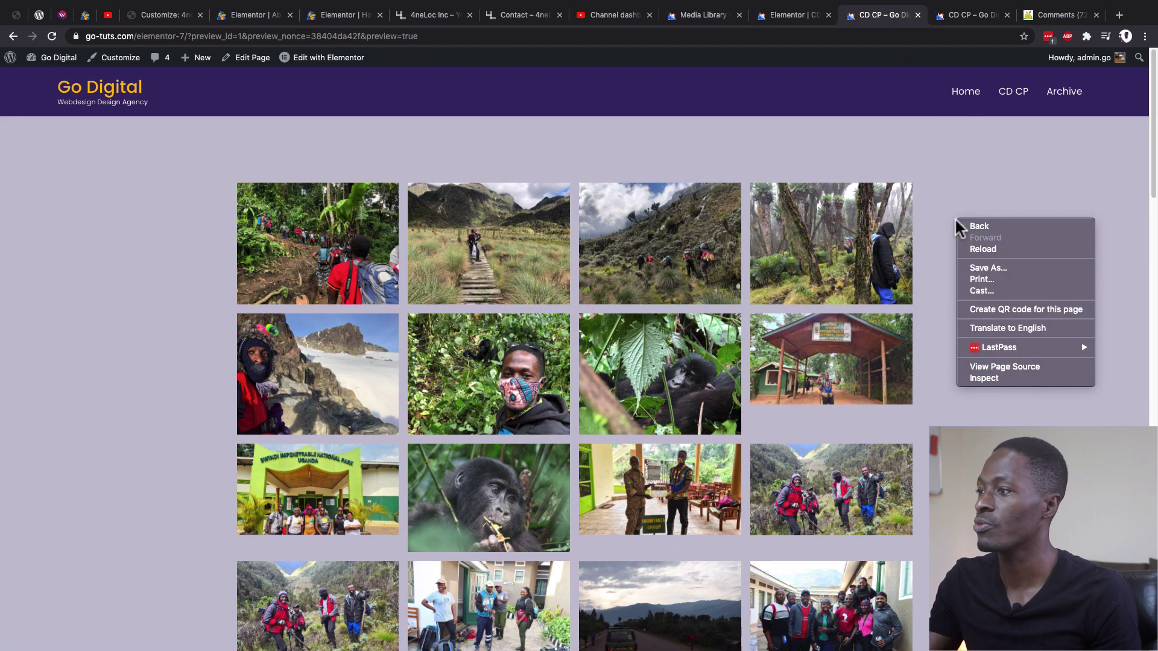
{"action": "left_click", "coordinate": [999, 377]}
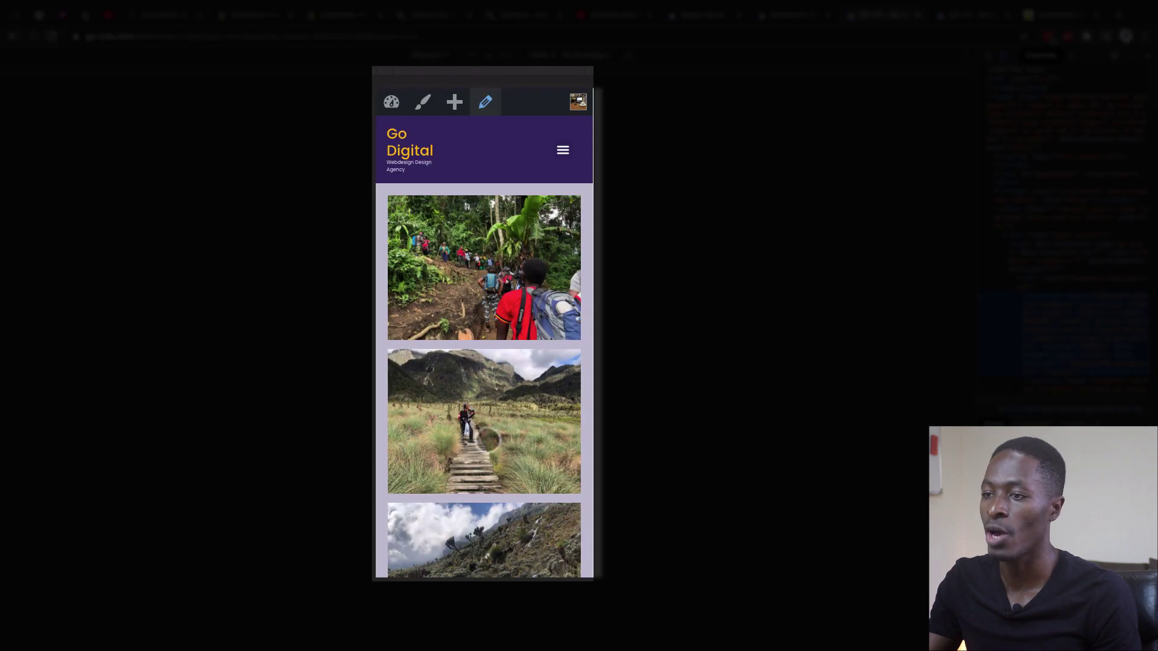
{"action": "left_click", "coordinate": [486, 431]}
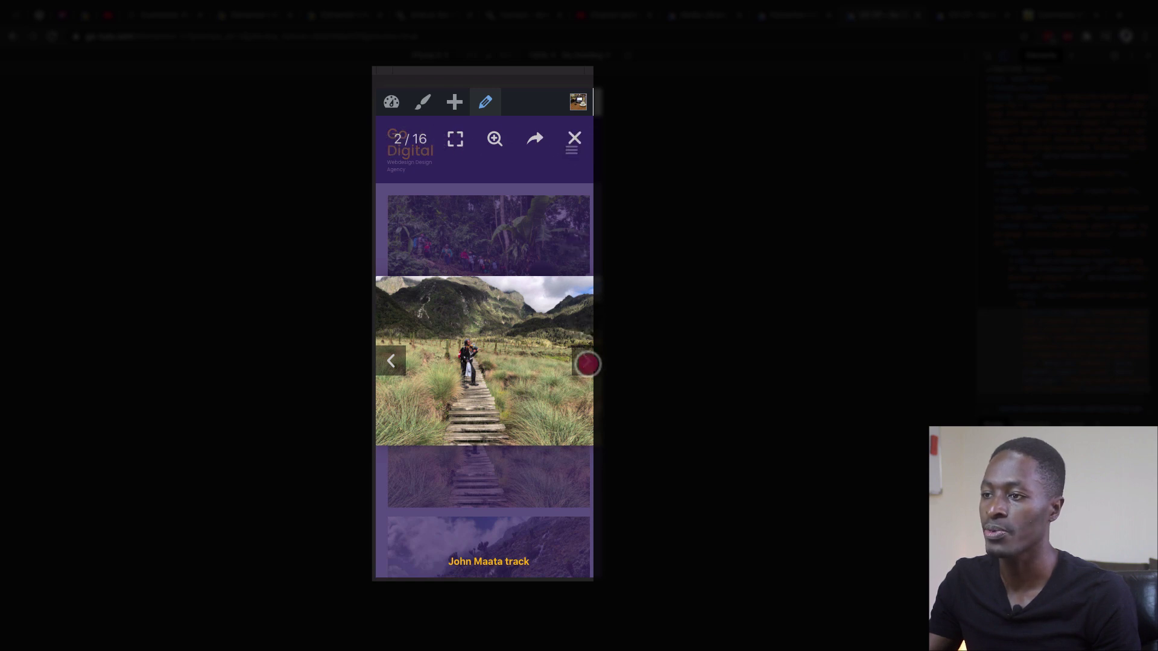
{"action": "left_click", "coordinate": [588, 363]}
{"action": "left_click", "coordinate": [588, 364]}
{"action": "left_click", "coordinate": [588, 364]}
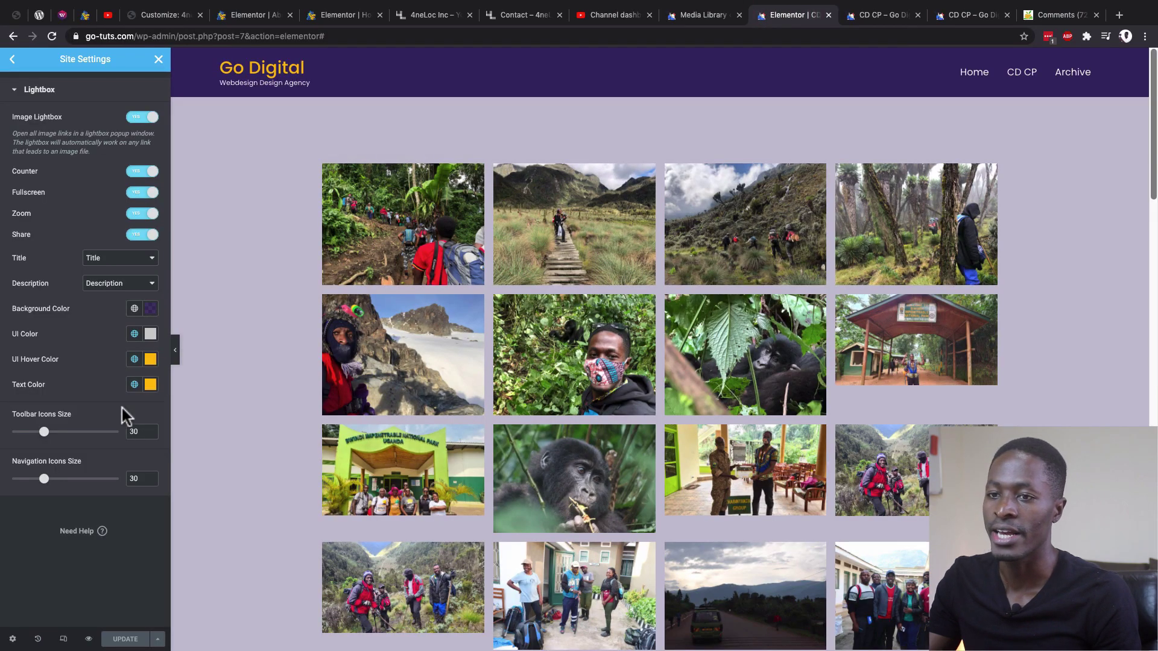
Step: Raise the opacity of the lightbox background color to #372866D6 and update the site settings
{"action": "left_click", "coordinate": [150, 308]}
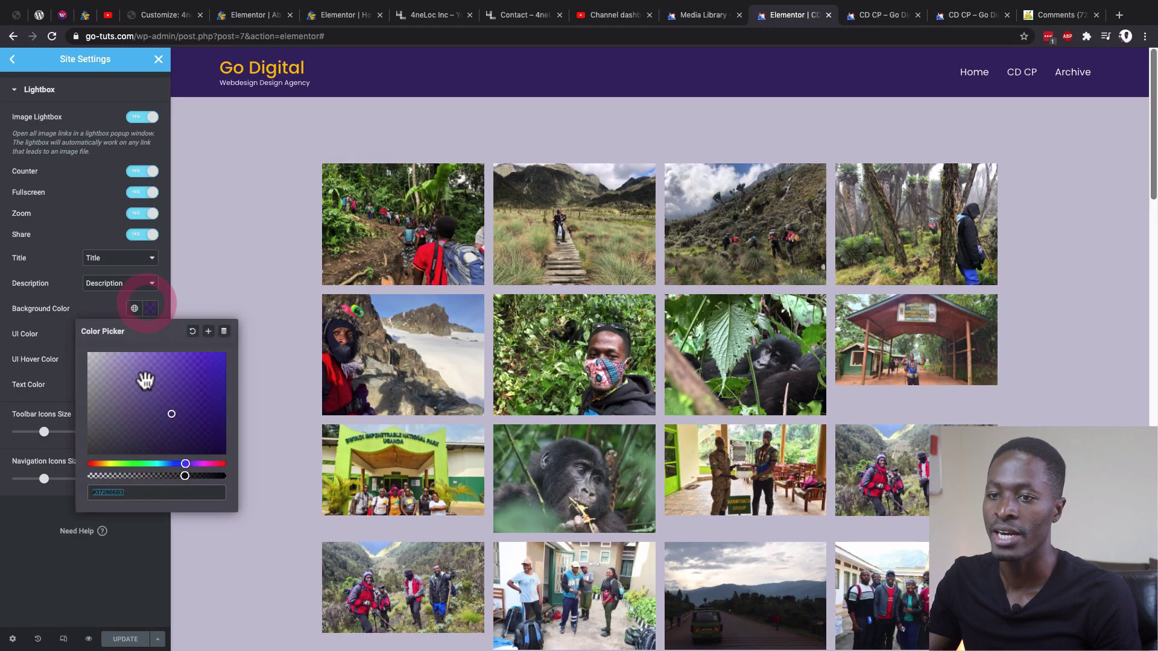
{"action": "left_click", "coordinate": [209, 475]}
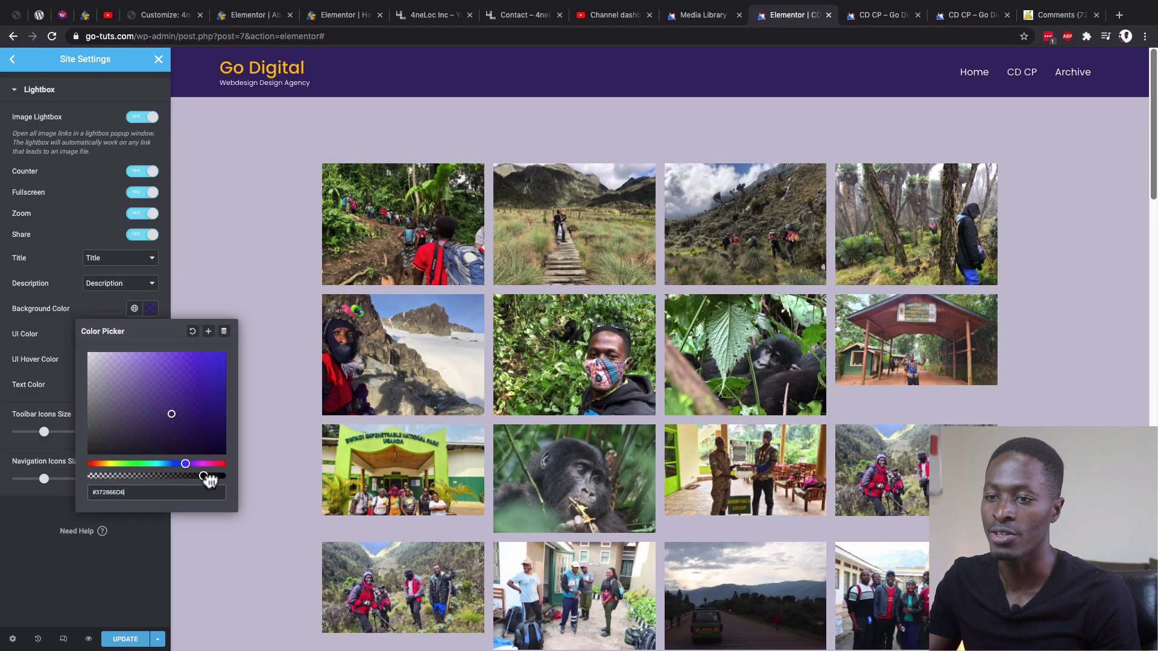
{"action": "left_click", "coordinate": [128, 640]}
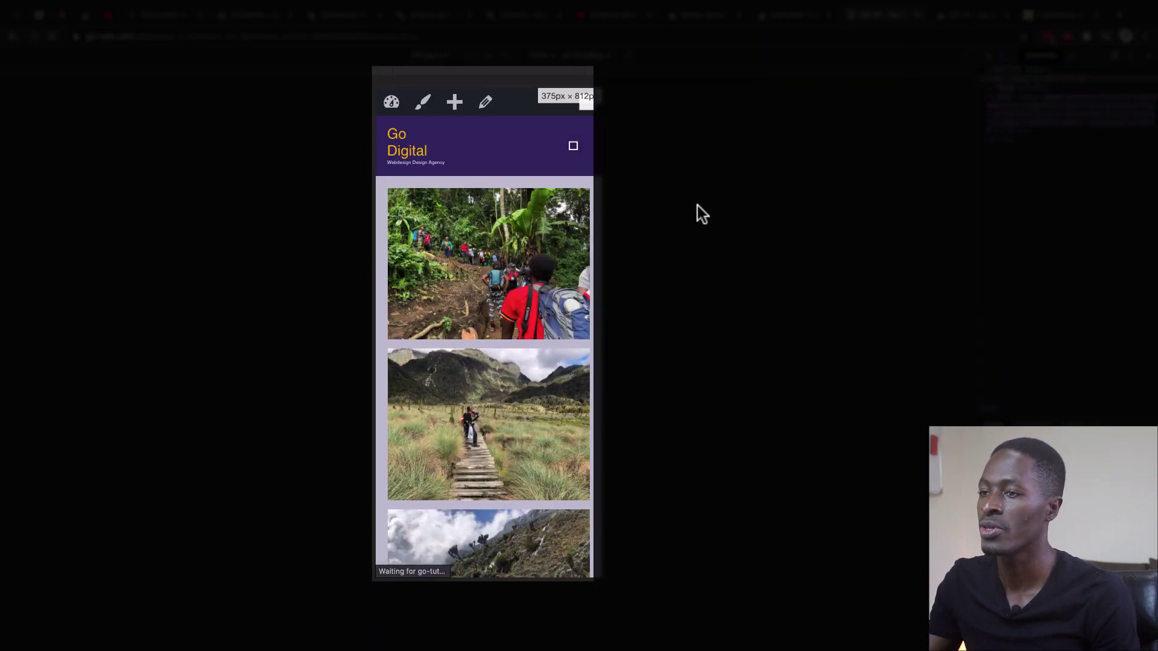
Step: Open the boardwalk photo's lightbox in the phone-size preview and try its share, zoom and full-screen controls
{"action": "left_click", "coordinate": [552, 378]}
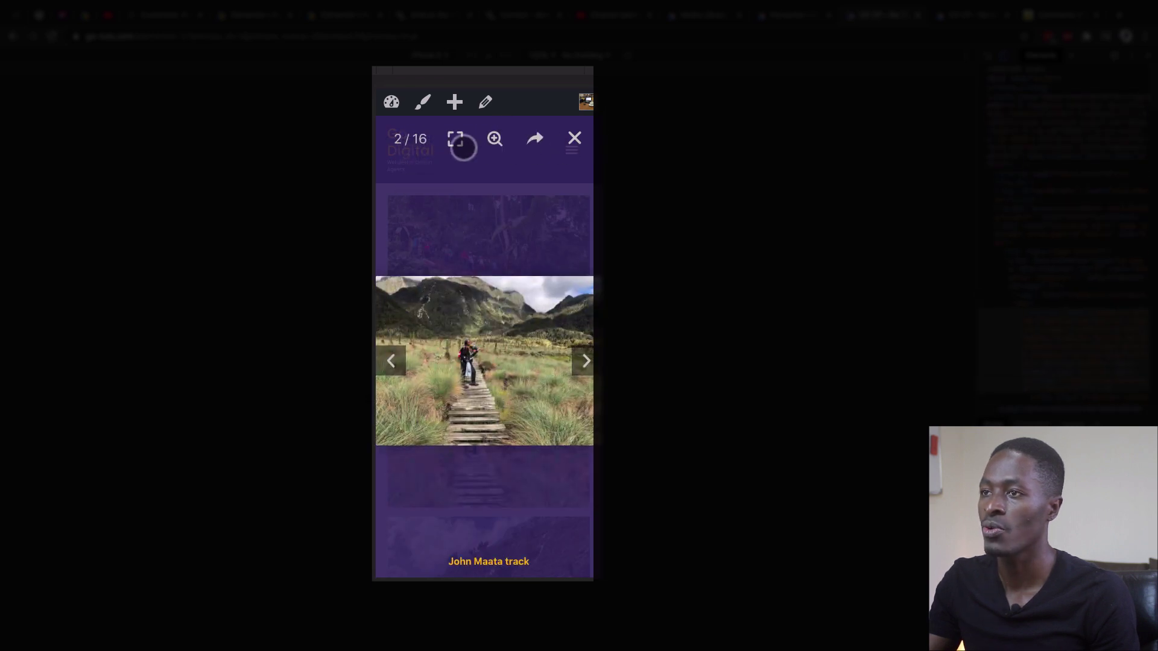
{"action": "left_click", "coordinate": [535, 139]}
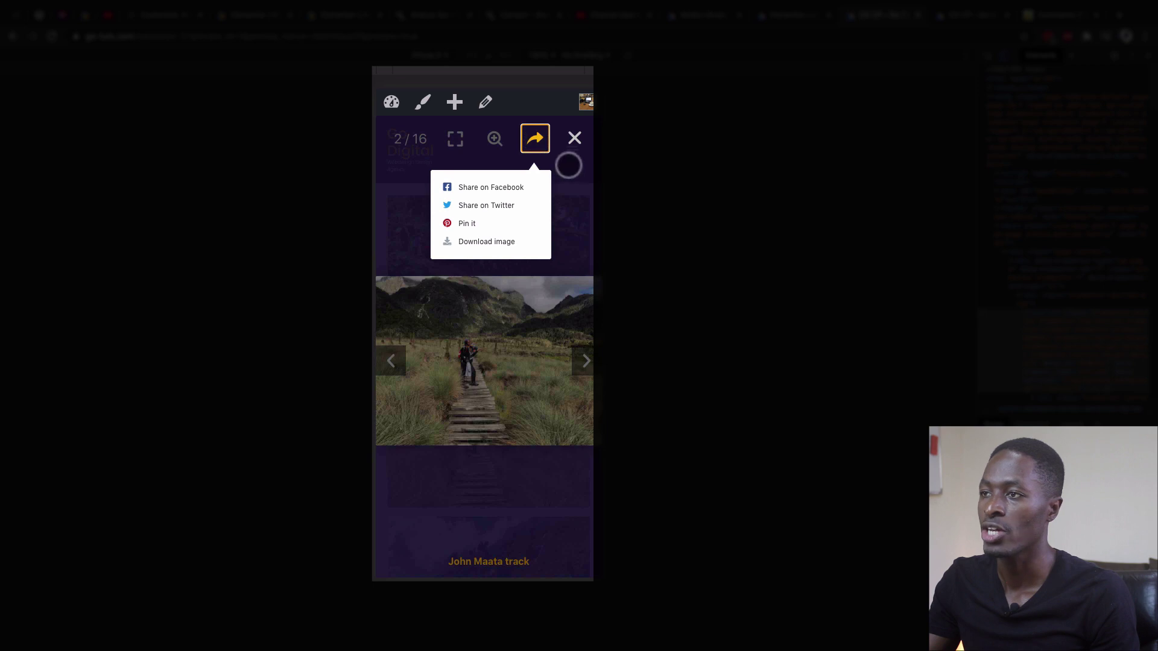
{"action": "left_click", "coordinate": [566, 154]}
{"action": "left_click", "coordinate": [494, 139]}
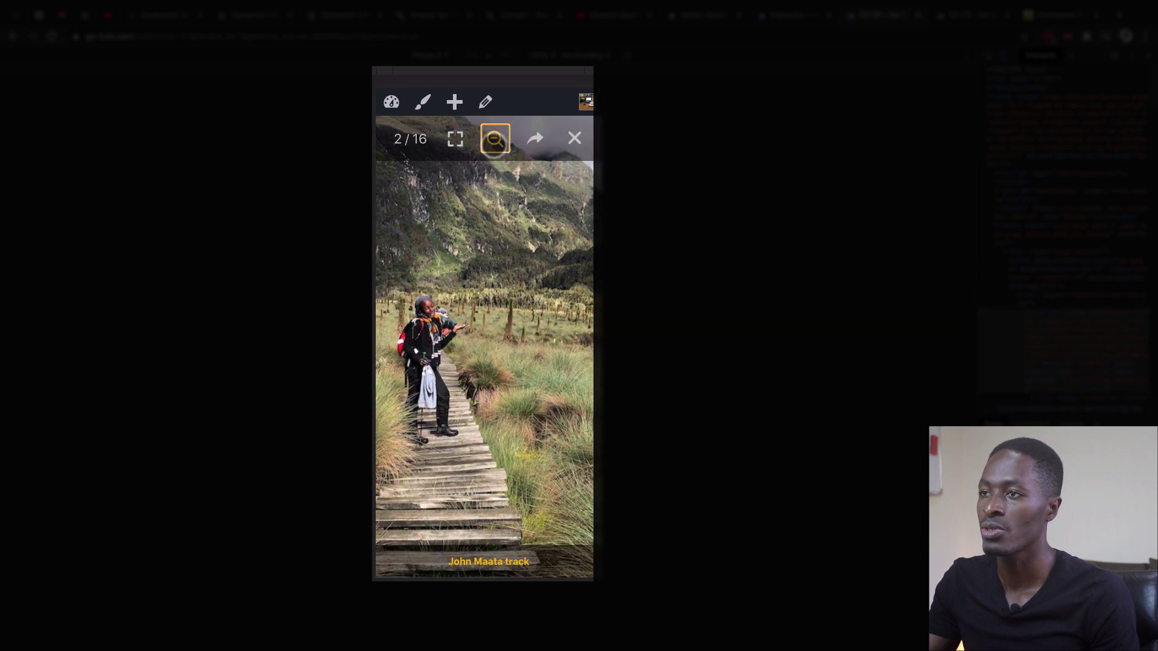
{"action": "left_click", "coordinate": [494, 139]}
{"action": "left_click", "coordinate": [455, 139]}
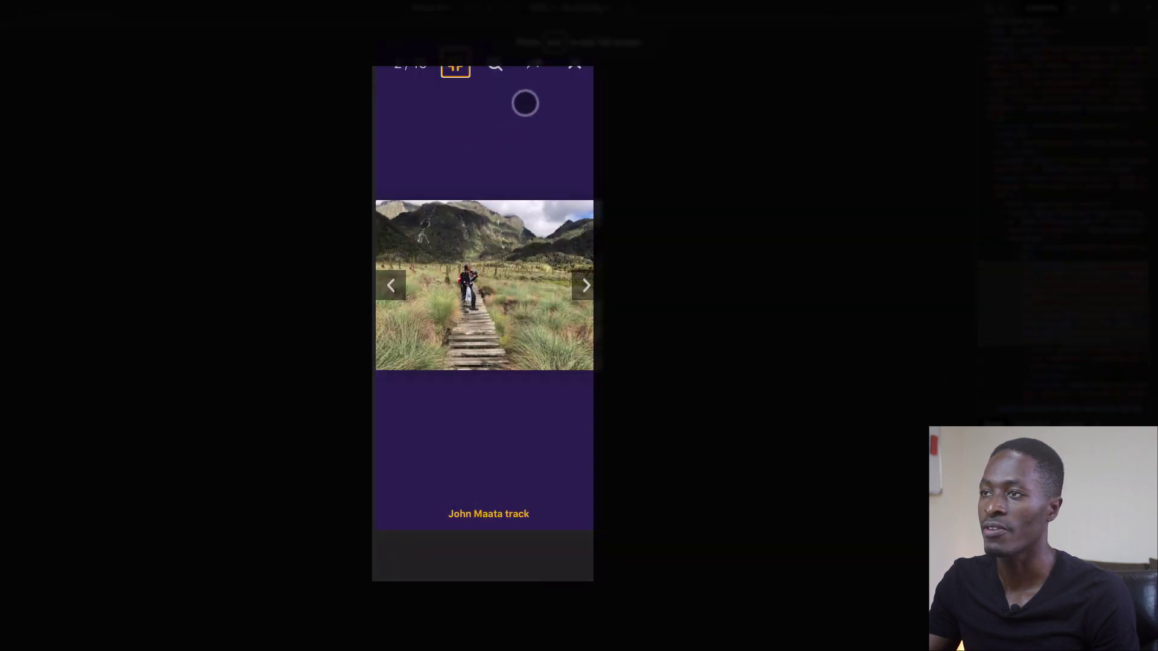
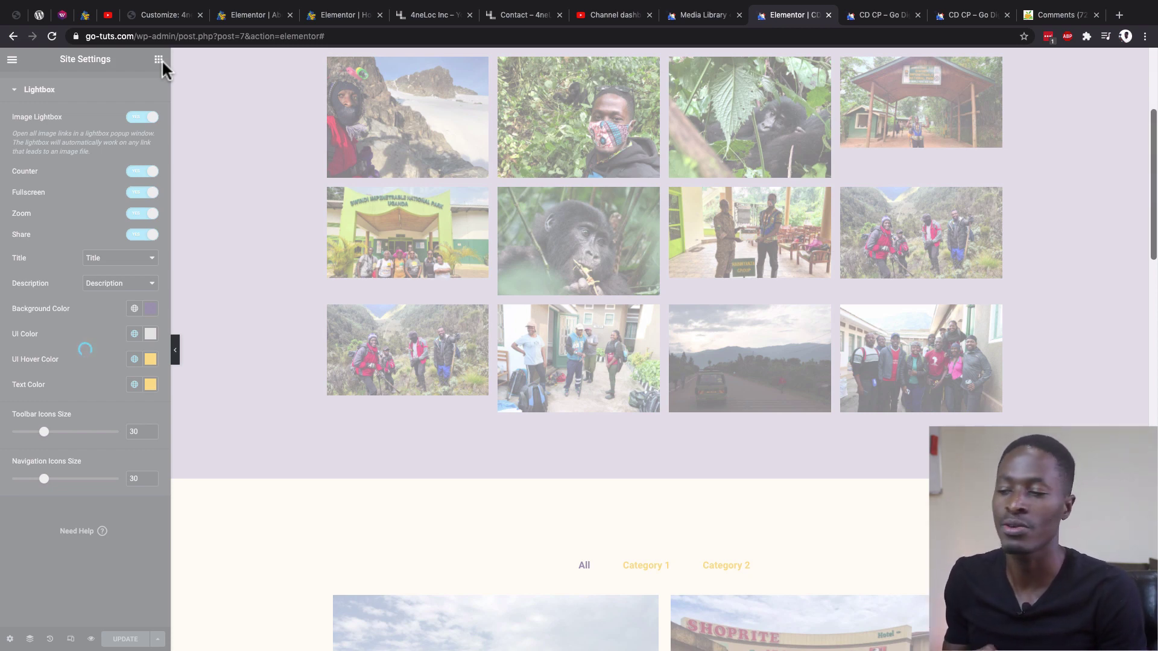
Step: Open the Premium Media Grid's lightbox settings and view its dirt road photo in the preview page's lightbox
{"action": "left_click", "coordinate": [159, 60]}
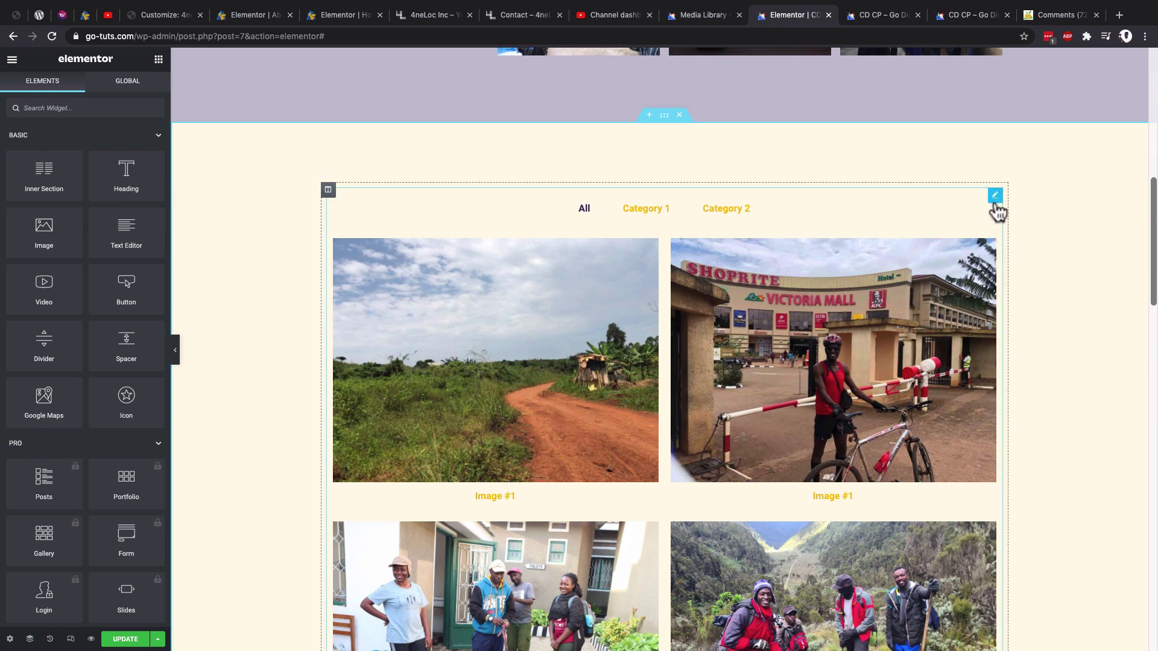
{"action": "left_click", "coordinate": [969, 216]}
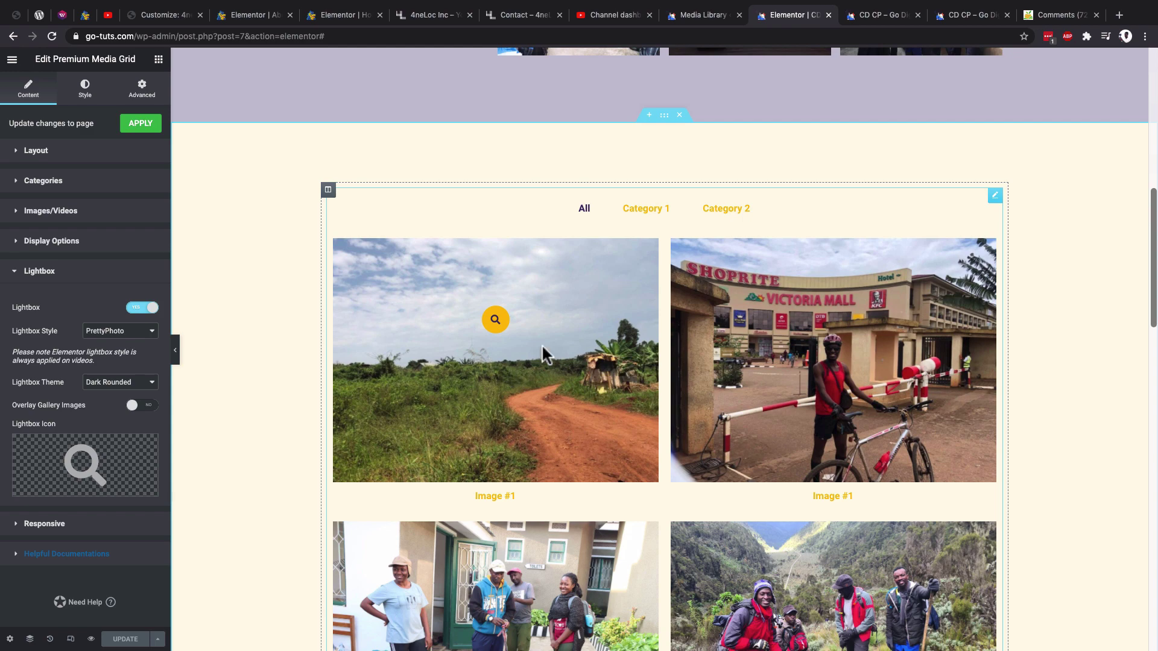
{"action": "left_click", "coordinate": [881, 17]}
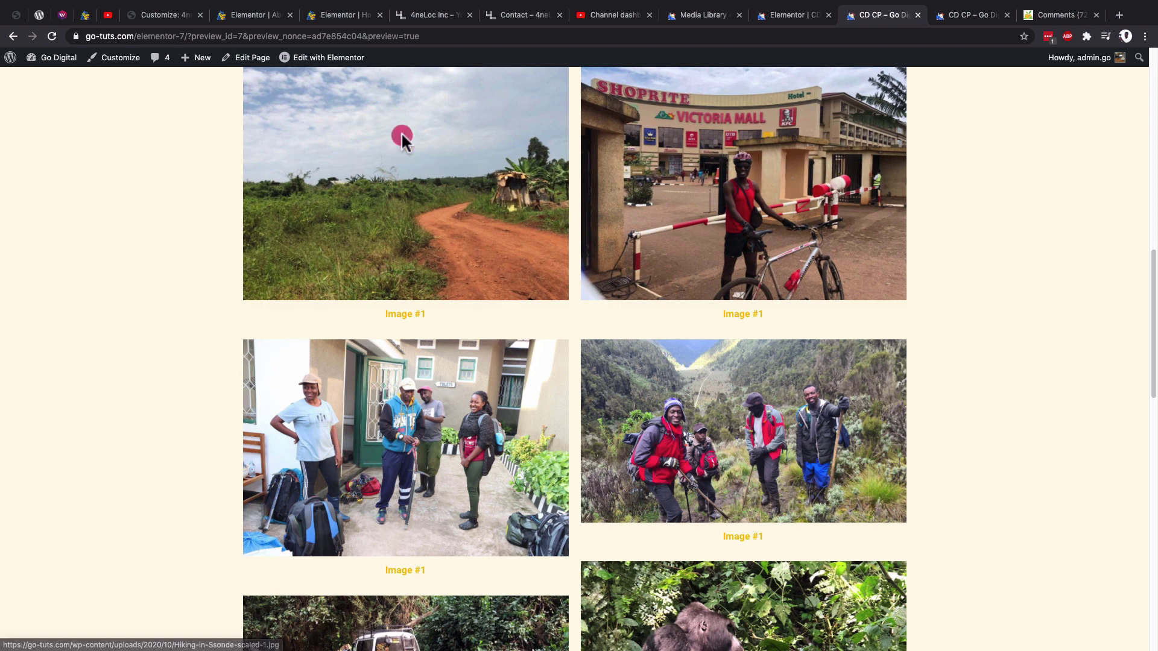
{"action": "left_click", "coordinate": [401, 133]}
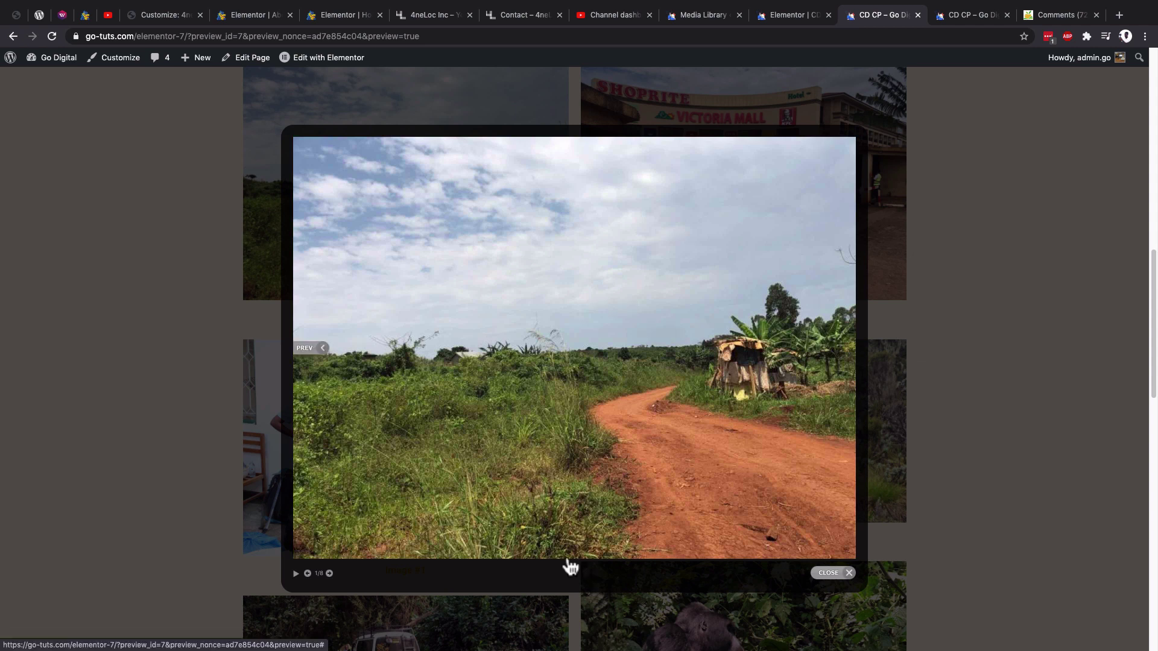
Step: Set the Premium Media Grid's lightbox style to Elementor and update the page
{"action": "left_click", "coordinate": [779, 18]}
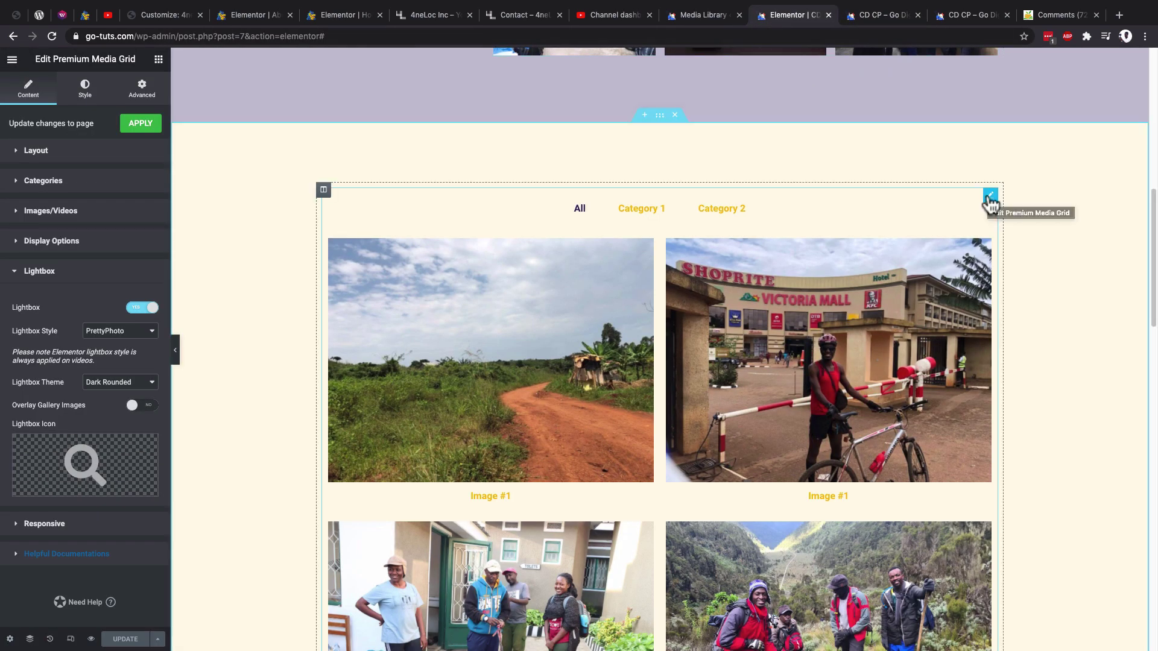
{"action": "left_click", "coordinate": [990, 196]}
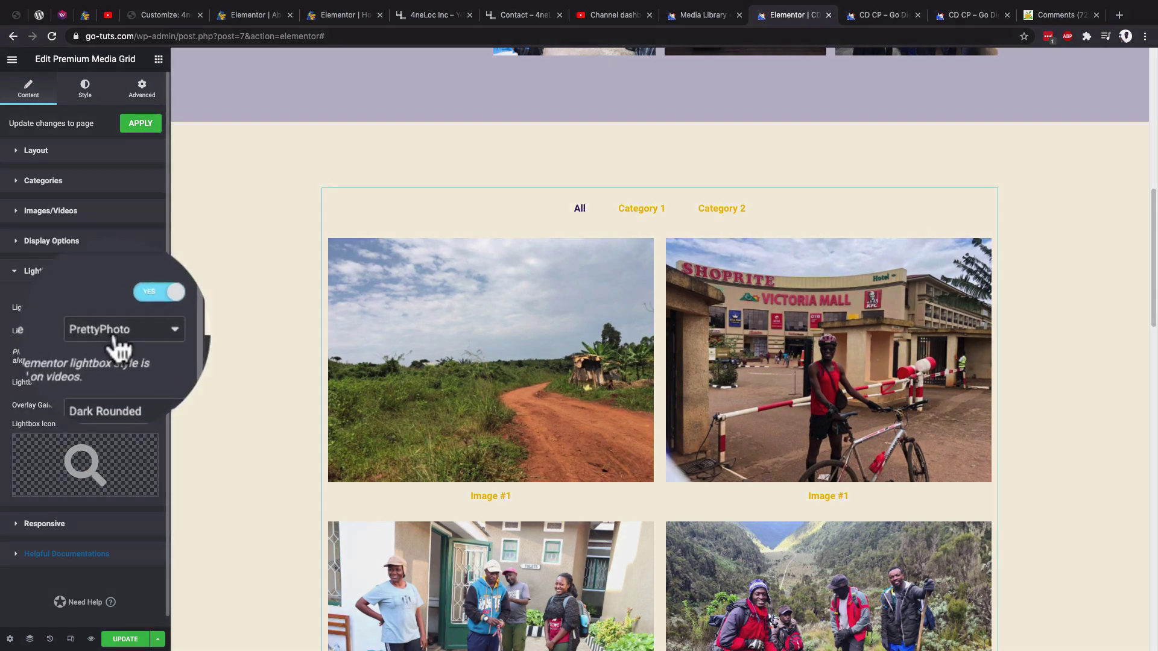
{"action": "left_click", "coordinate": [120, 331]}
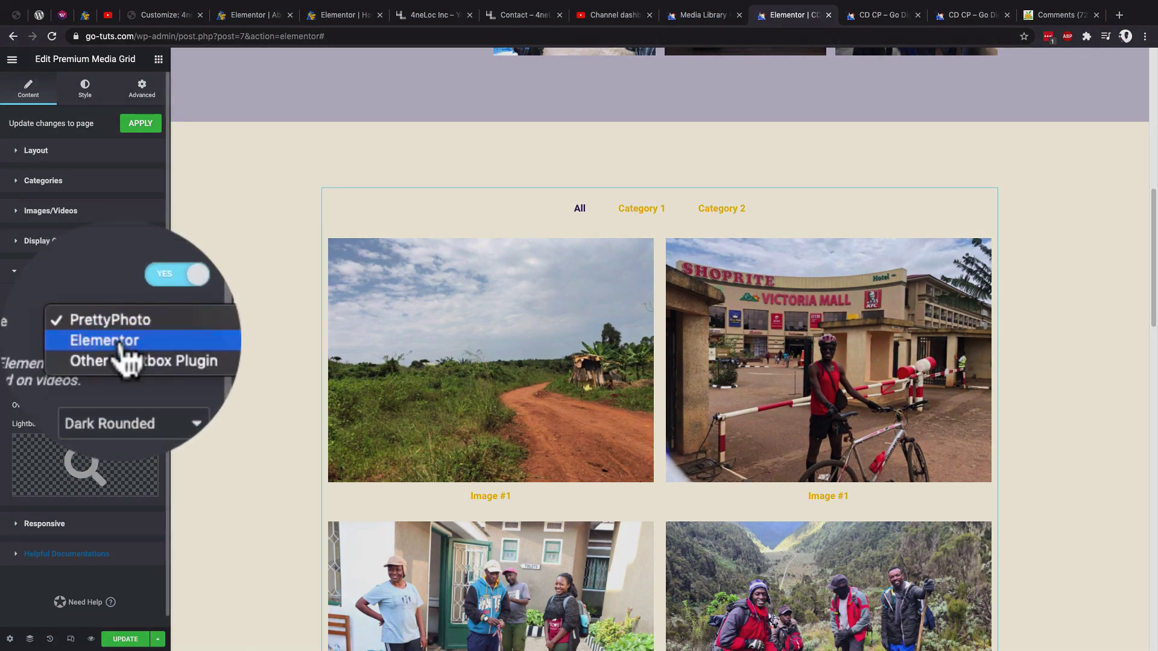
{"action": "left_click", "coordinate": [124, 347]}
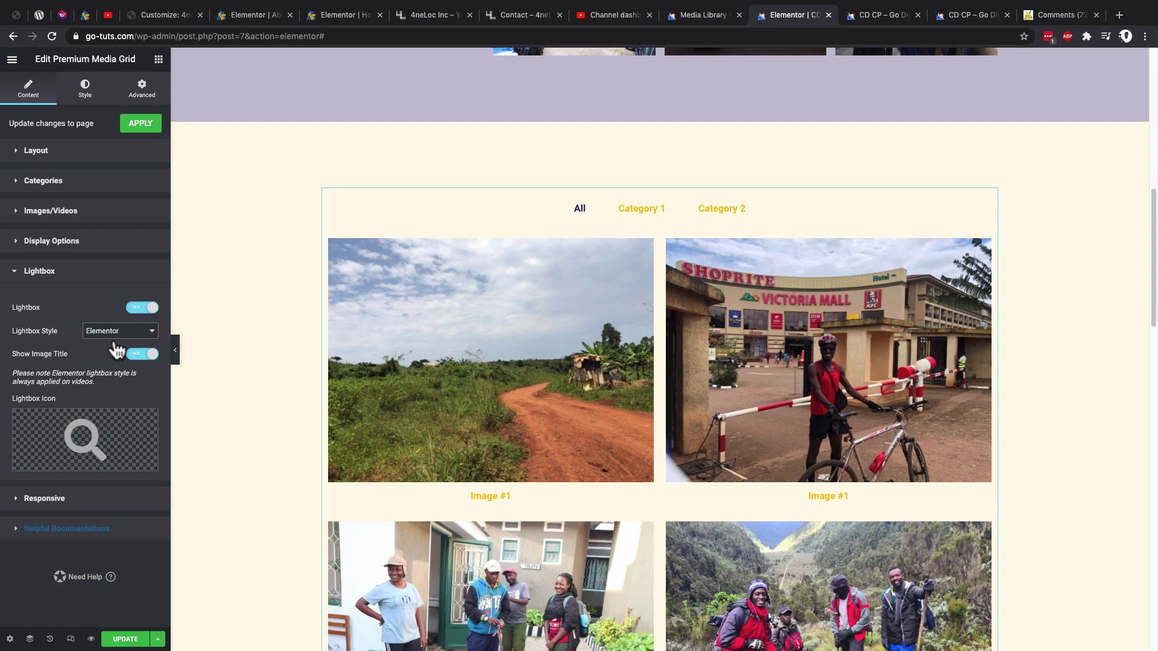
{"action": "left_click", "coordinate": [128, 639]}
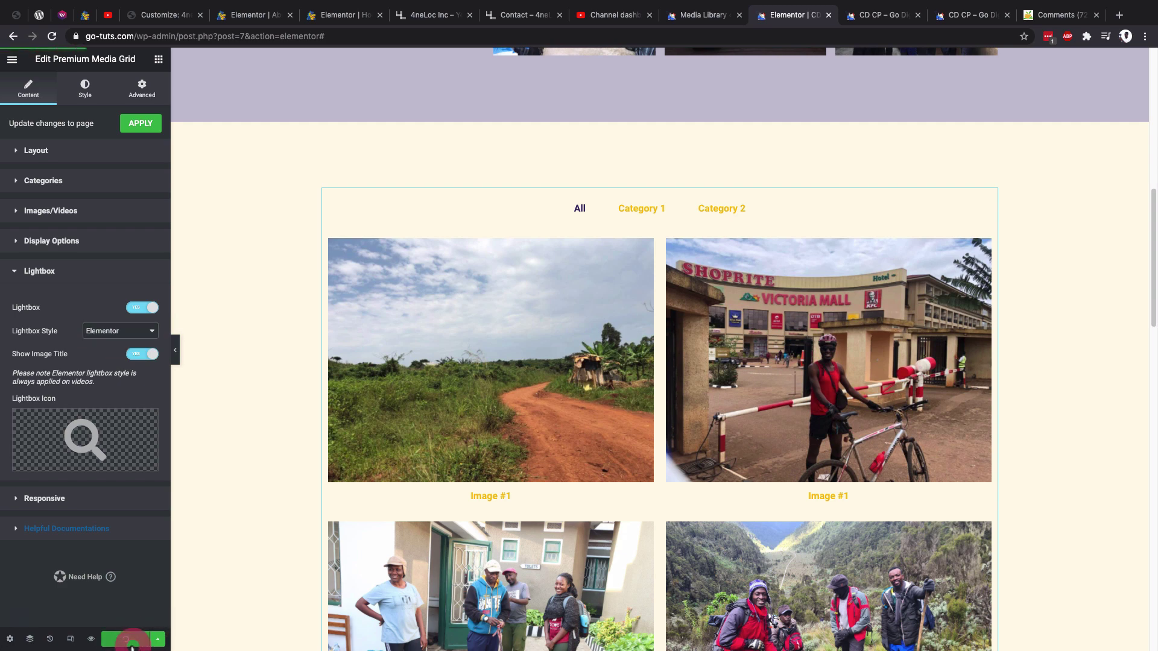
Step: Open the media grid's dirt road photo in the preview page's lightbox and step forward to the sixth image
{"action": "left_click", "coordinate": [887, 16]}
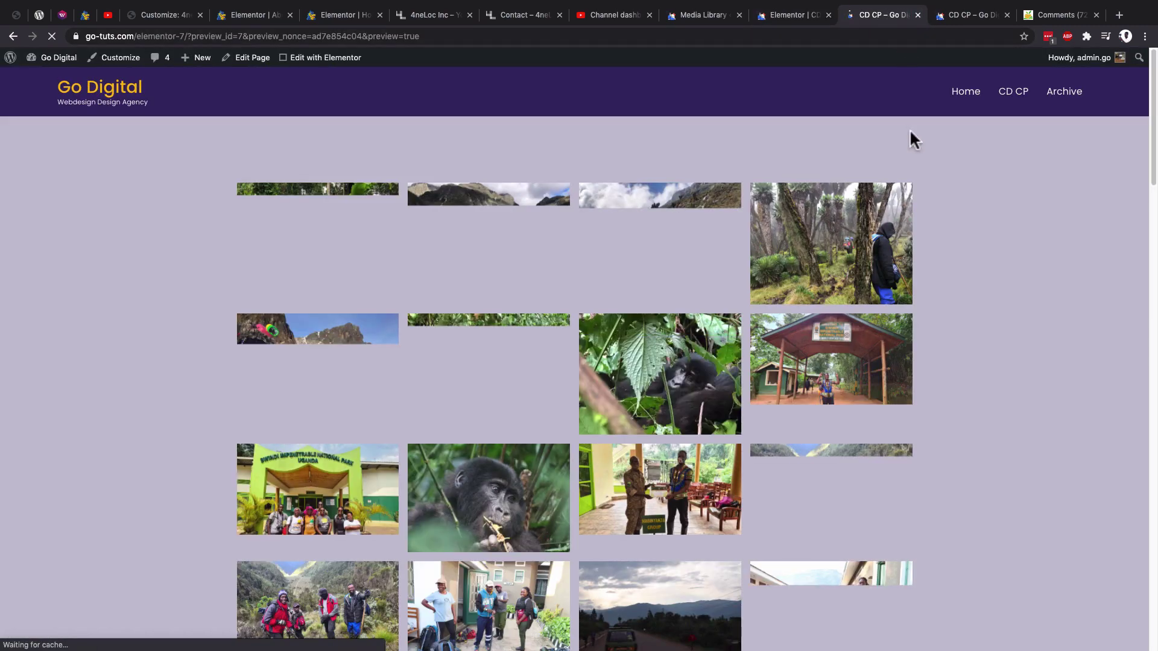
{"action": "scroll", "coordinate": [983, 301], "scroll_direction": "down", "scroll_amount": 10}
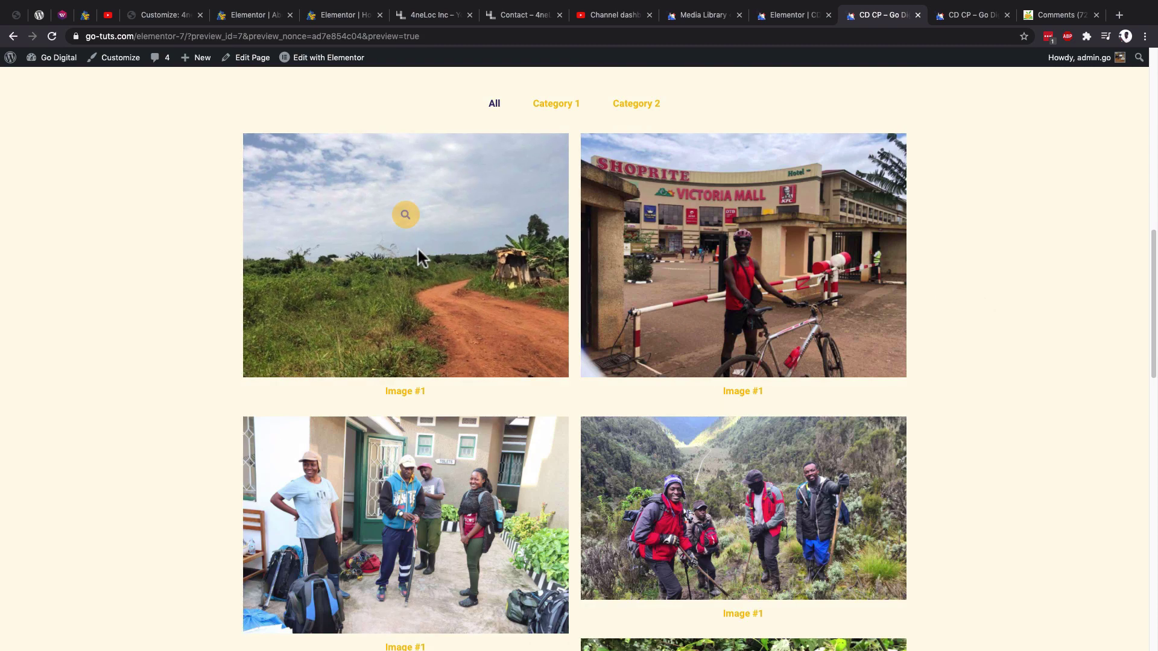
{"action": "left_click", "coordinate": [400, 218]}
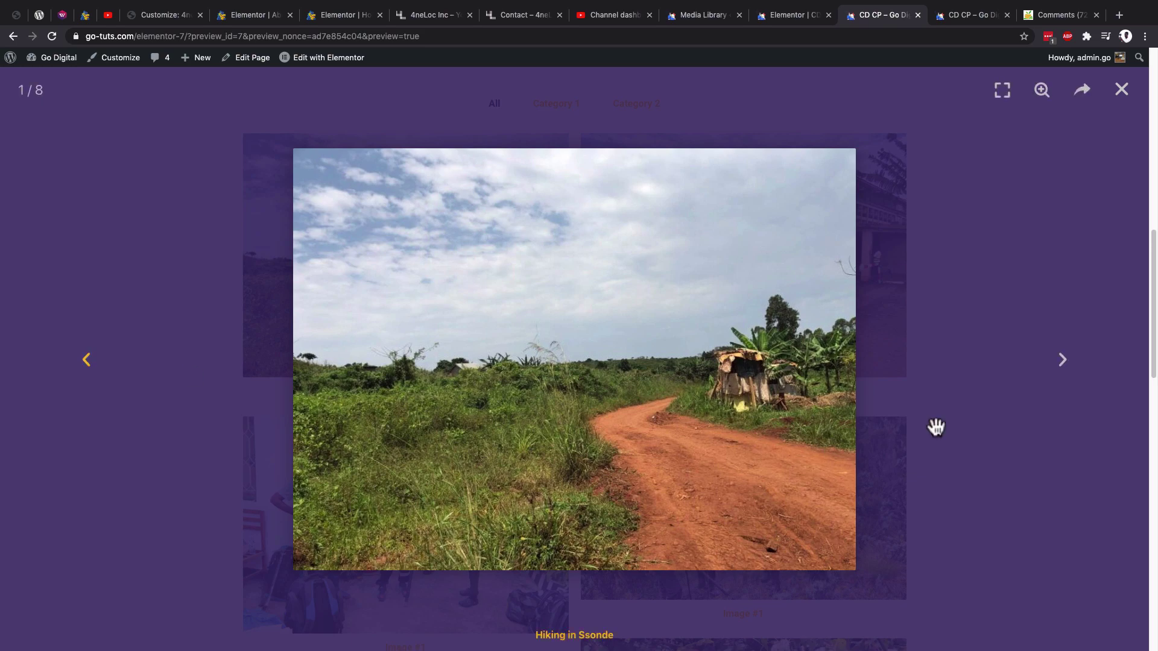
{"action": "left_click", "coordinate": [1069, 363]}
{"action": "left_click", "coordinate": [1069, 363]}
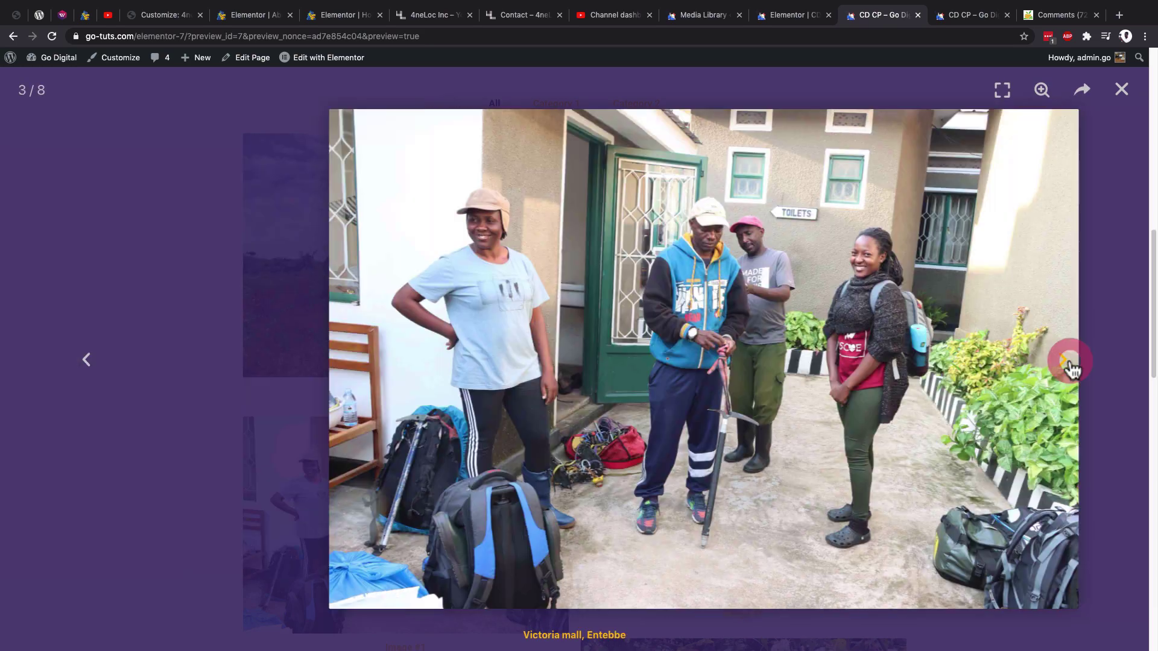
{"action": "left_click", "coordinate": [1069, 363]}
{"action": "left_click", "coordinate": [1069, 363]}
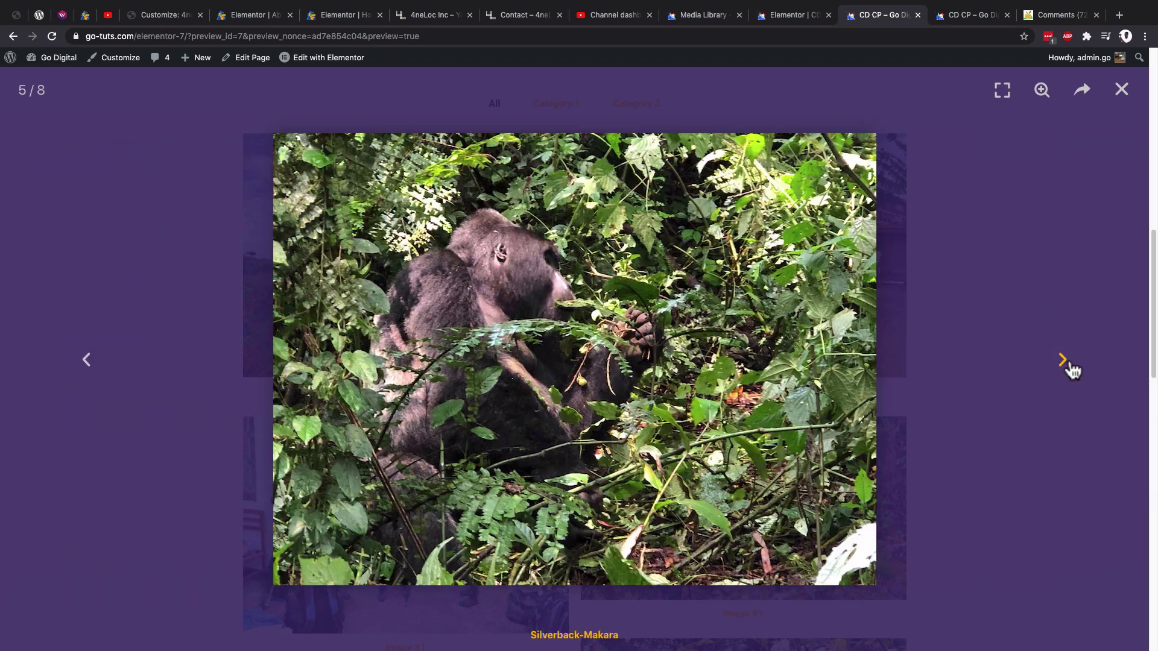
{"action": "left_click", "coordinate": [1070, 365]}
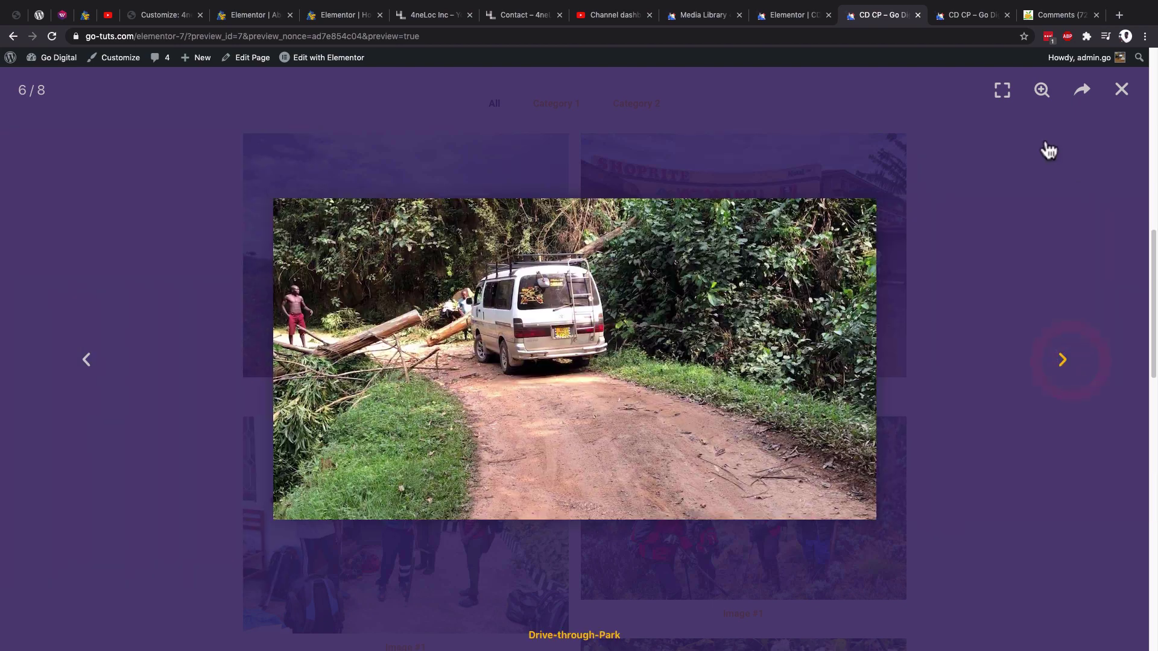
Step: Try the lightbox's zoom and share controls on the image of the van in the park
{"action": "left_click", "coordinate": [1042, 90]}
{"action": "left_click", "coordinate": [1042, 91]}
{"action": "left_click", "coordinate": [1079, 91]}
Step: Return to the page editor and open the settings of the cyclist image beside the "Grid Gallery Slide" heading
{"action": "key", "text": "ctrl+shift+Tab"}
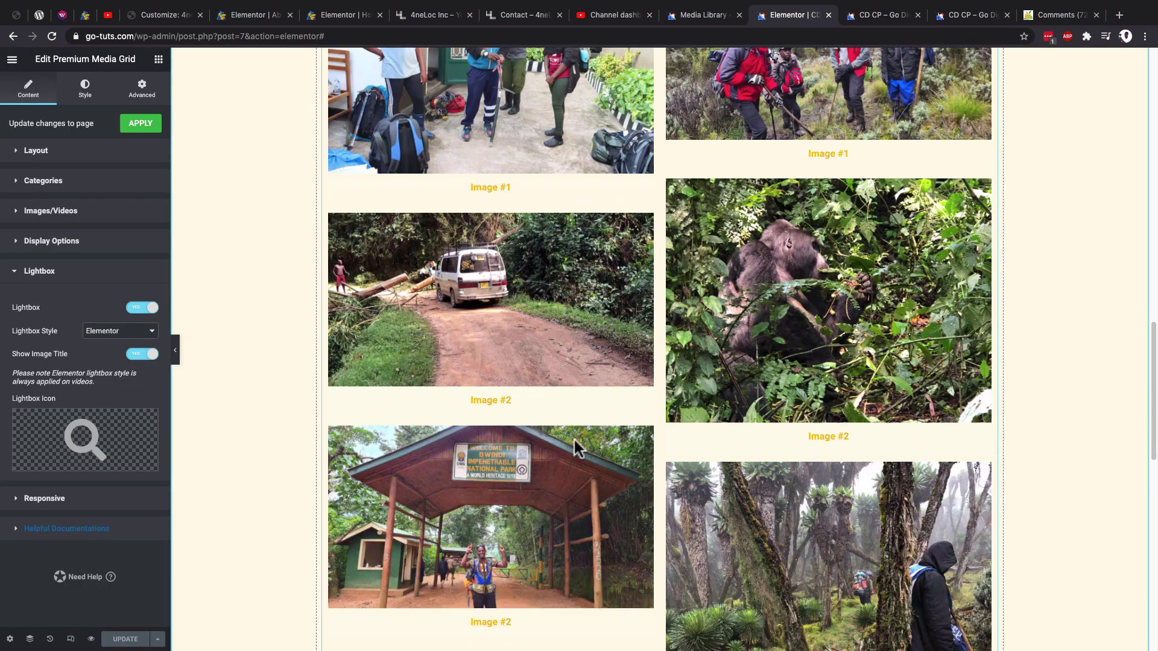
{"action": "scroll", "coordinate": [579, 437], "scroll_direction": "down", "scroll_amount": 10}
{"action": "scroll", "coordinate": [582, 436], "scroll_direction": "down", "scroll_amount": 3}
{"action": "scroll", "coordinate": [595, 447], "scroll_direction": "up", "scroll_amount": 1}
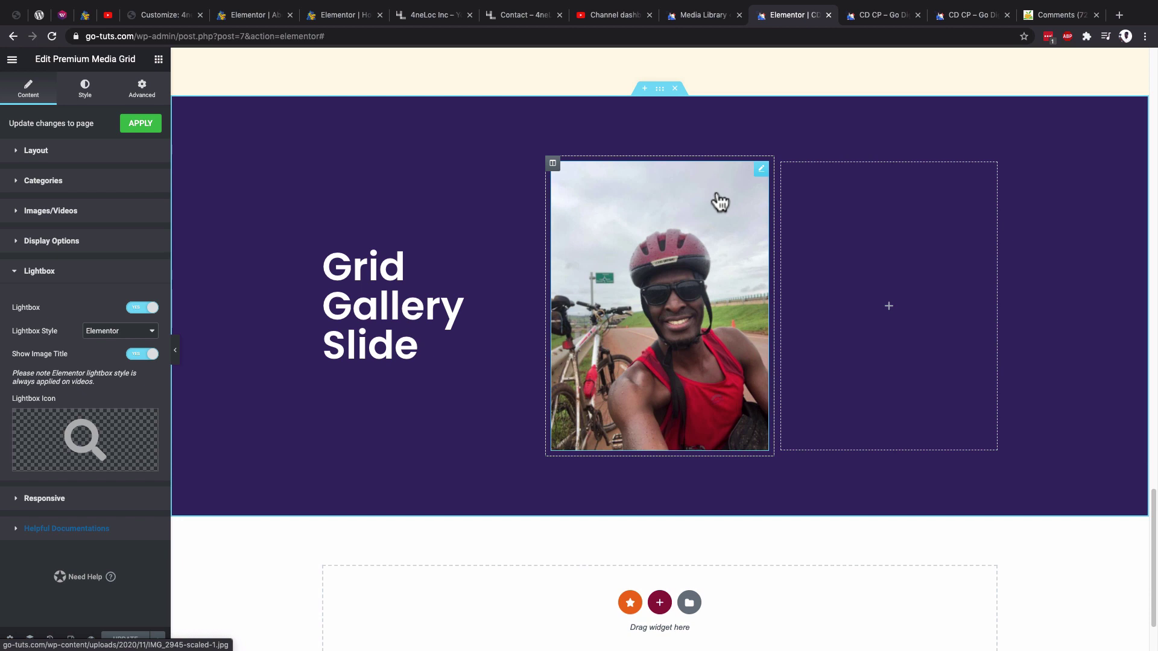
{"action": "left_click", "coordinate": [762, 171]}
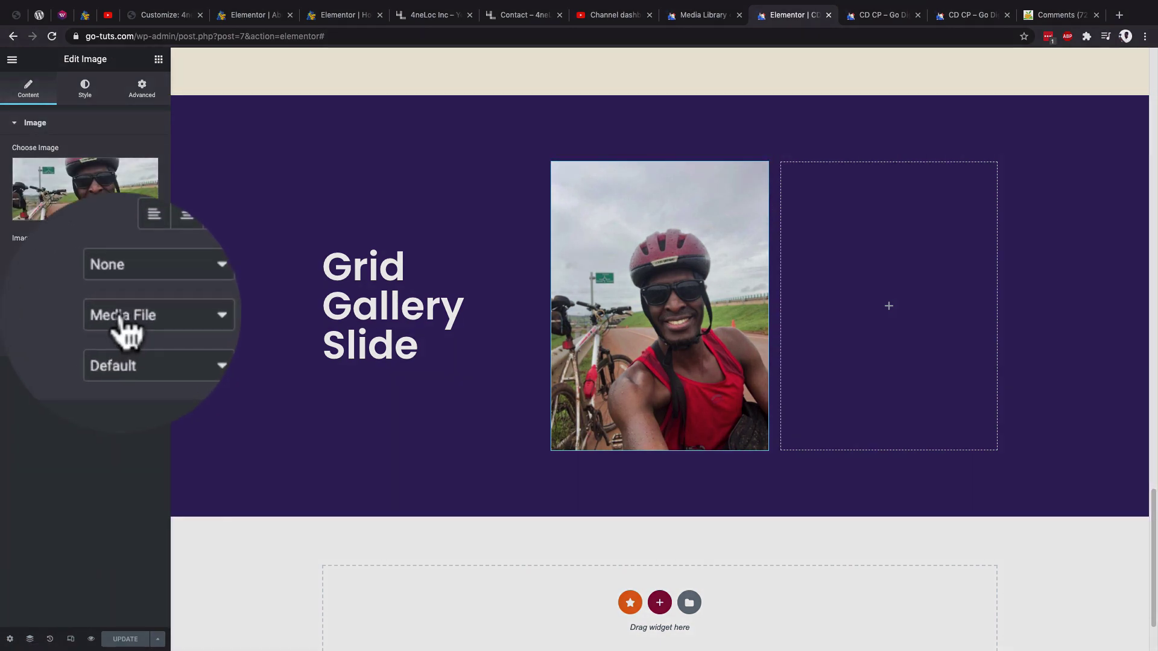
Step: Try the cyclist image's link set to None and restore it to Media File
{"action": "left_click", "coordinate": [121, 323]}
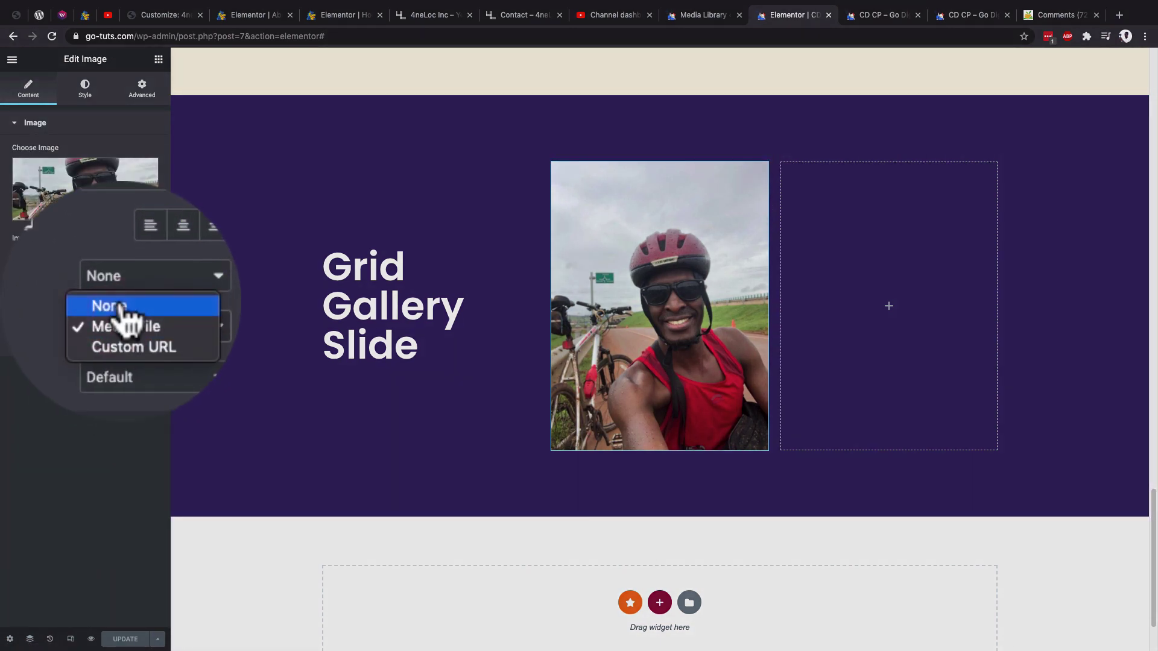
{"action": "left_click", "coordinate": [121, 325]}
{"action": "left_click", "coordinate": [101, 313]}
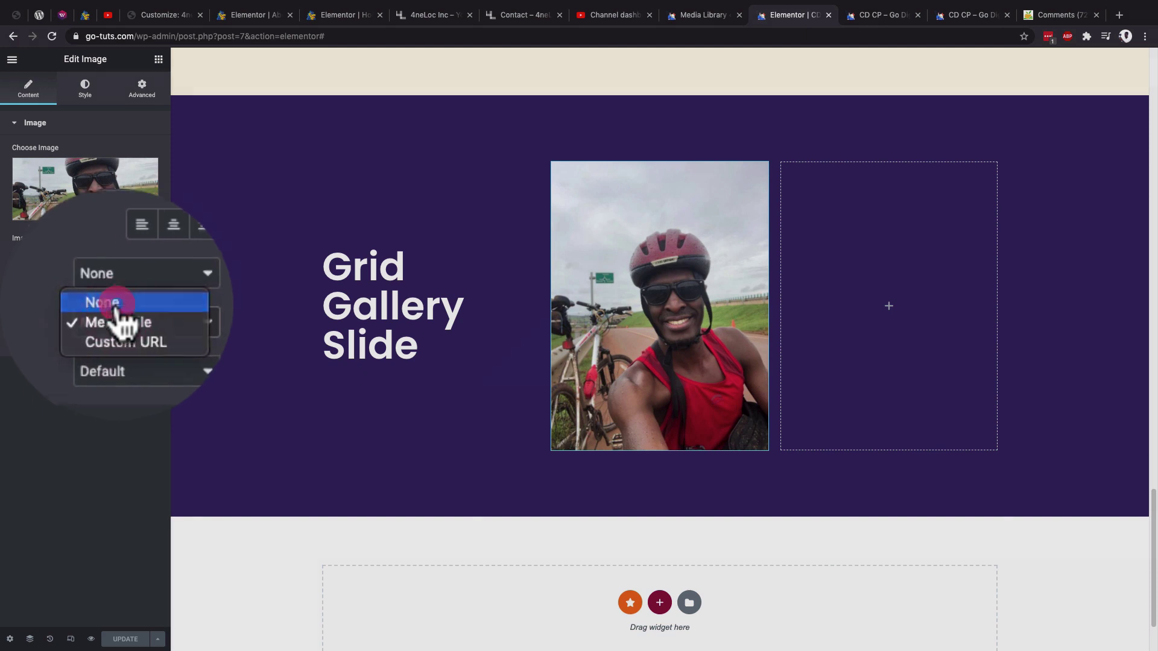
{"action": "left_click", "coordinate": [103, 303]}
{"action": "left_click", "coordinate": [105, 313]}
{"action": "left_click", "coordinate": [106, 324]}
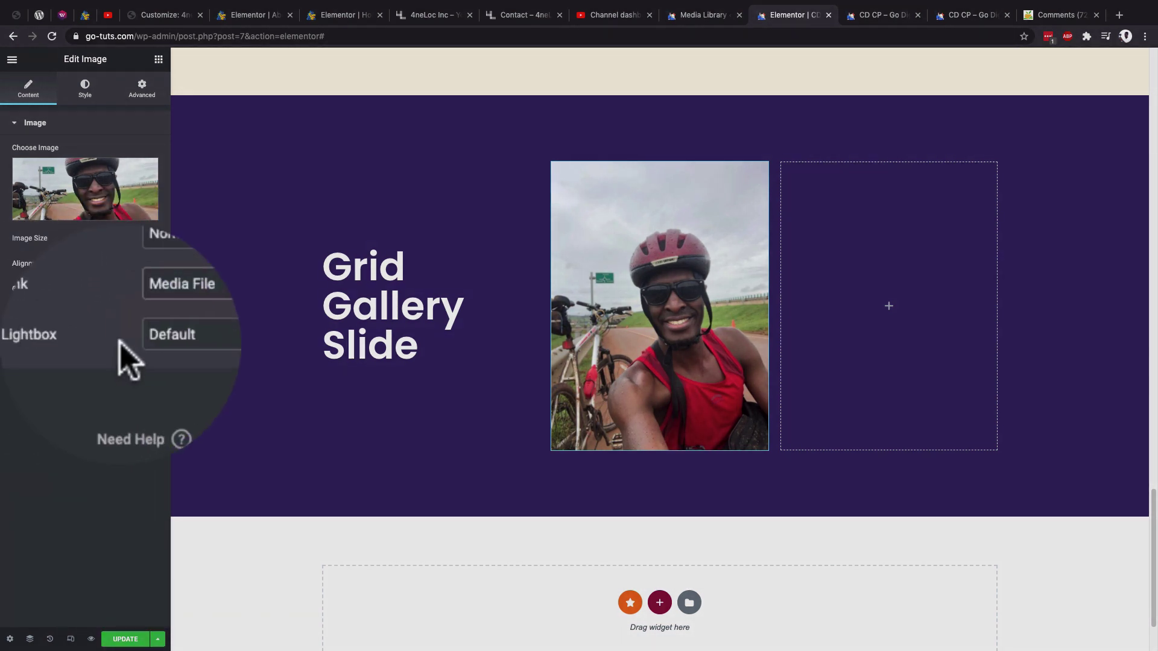
Step: Try the cyclist image's lightbox option at Yes, return it to Default and update the page
{"action": "left_click", "coordinate": [120, 341]}
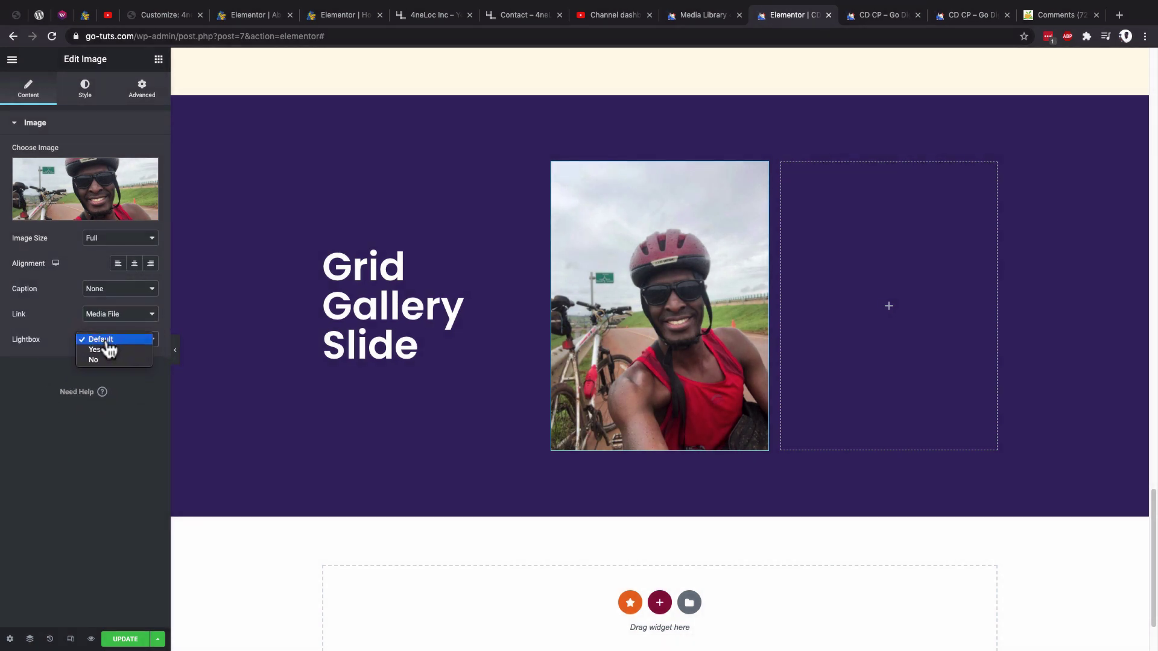
{"action": "left_click", "coordinate": [108, 348]}
{"action": "left_click", "coordinate": [108, 345]}
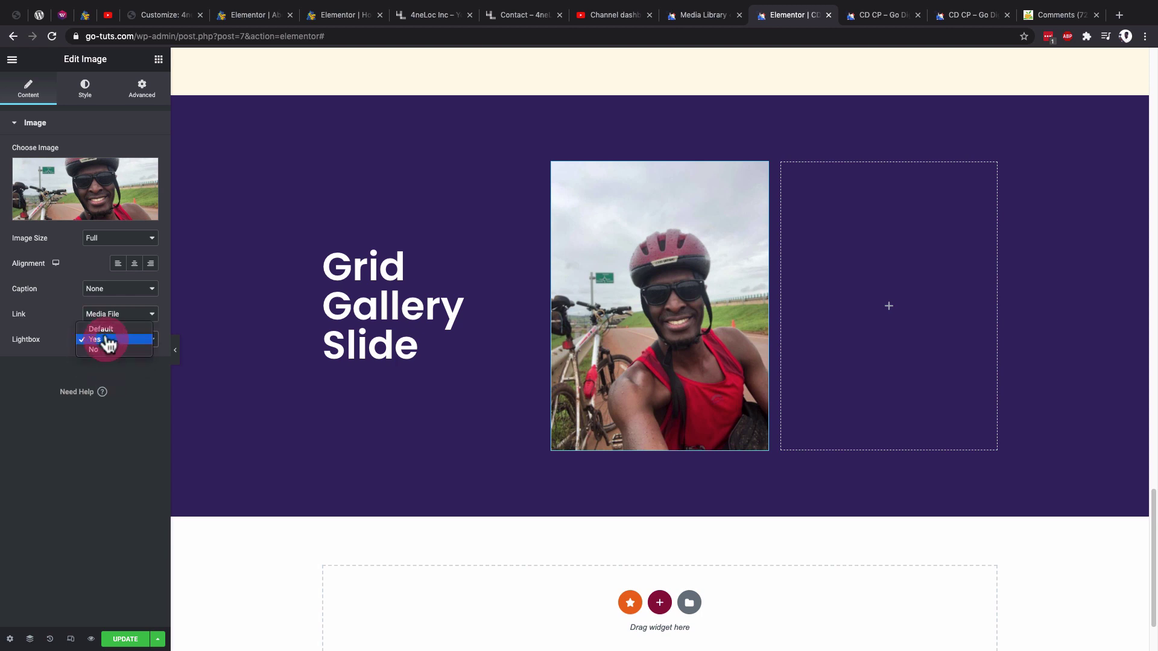
{"action": "left_click", "coordinate": [109, 327]}
{"action": "left_click", "coordinate": [123, 636]}
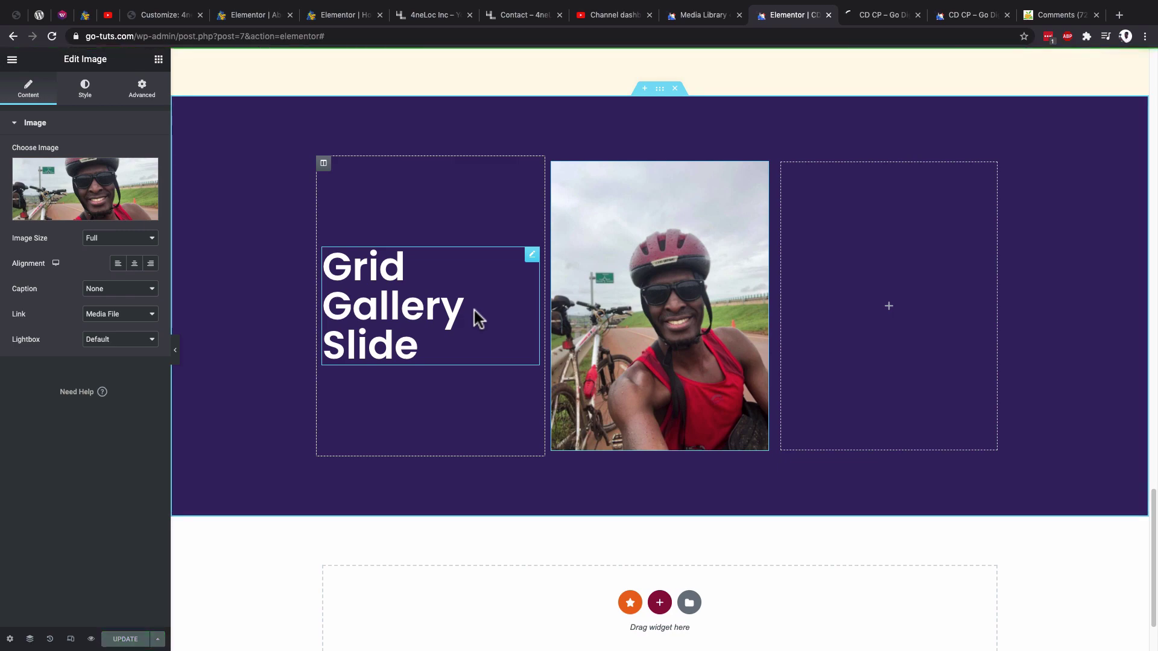
Step: Open the cyclist image beside the "Grid Gallery Slide" heading in the preview page's lightbox
{"action": "left_click", "coordinate": [884, 14]}
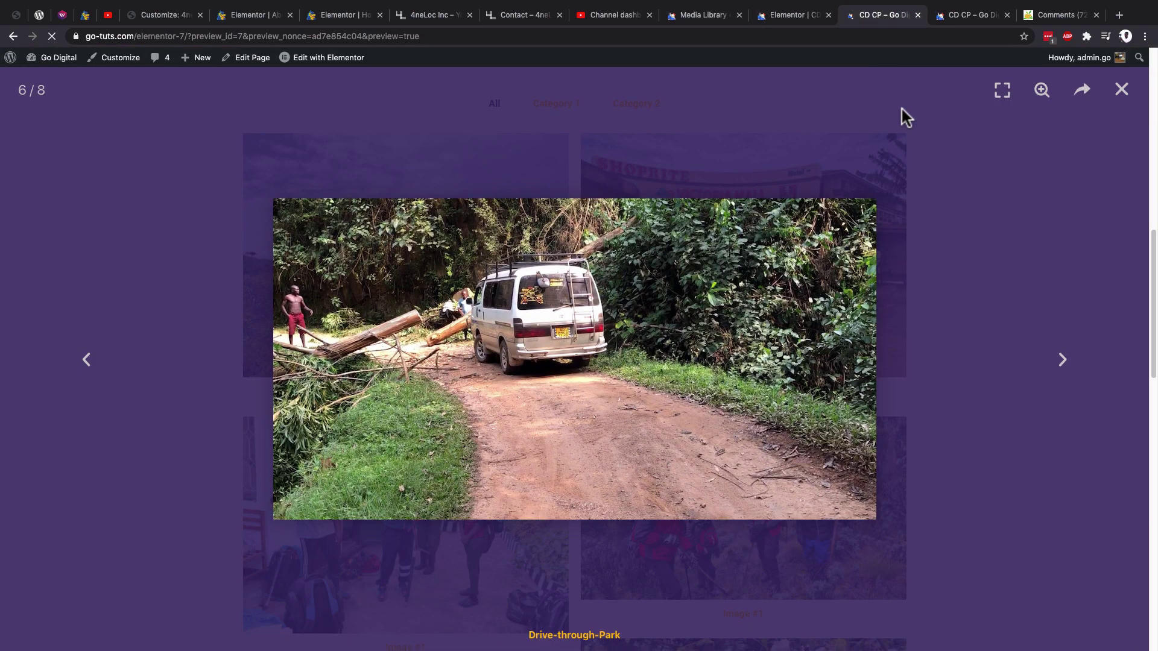
{"action": "scroll", "coordinate": [920, 240], "scroll_direction": "down", "scroll_amount": 10}
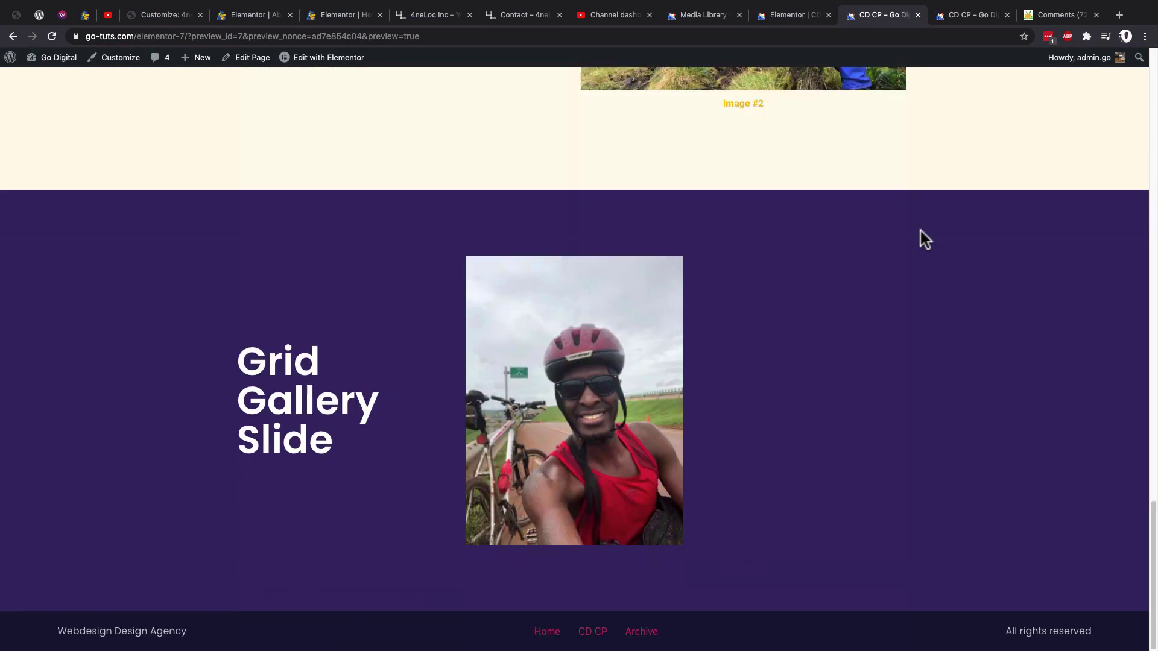
{"action": "left_click", "coordinate": [581, 399]}
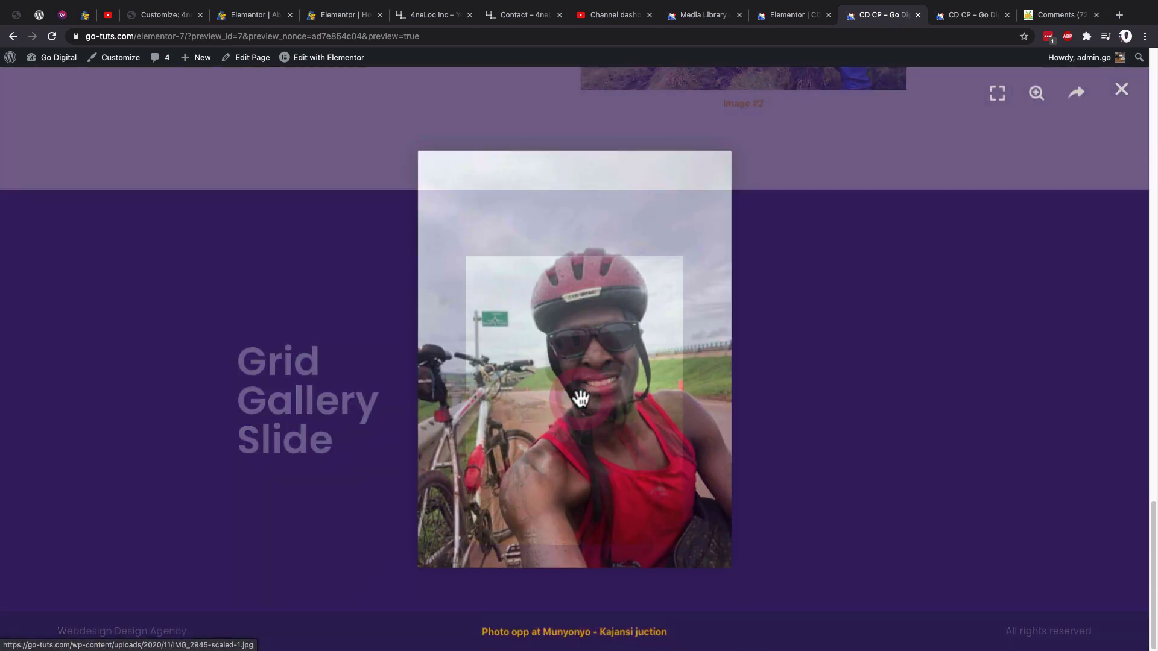